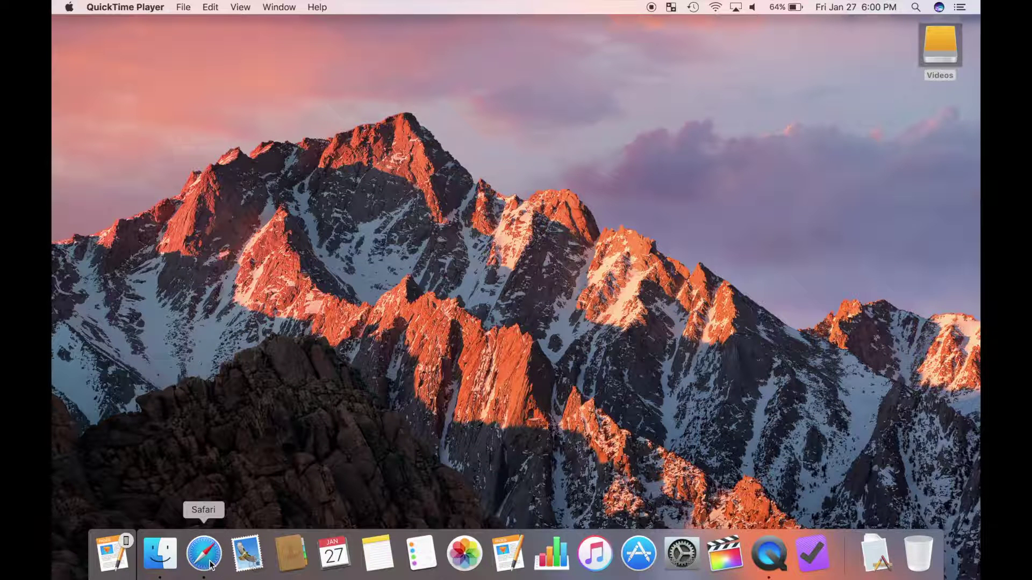
- In the web browser, open the FCPX 10.3 Tutorial Series playlist on your own YouTube channel
left_click(210, 564)
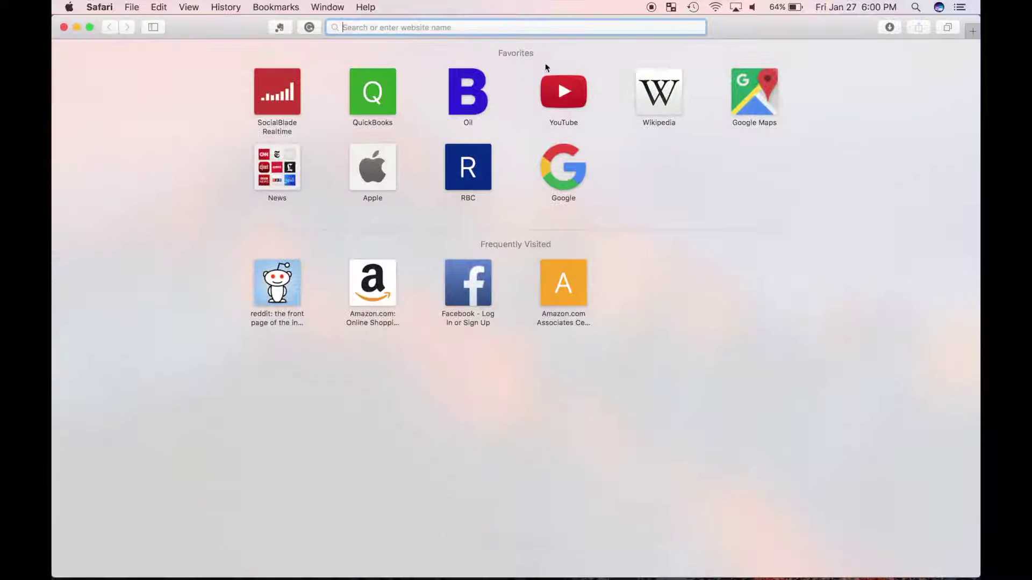
left_click(556, 92)
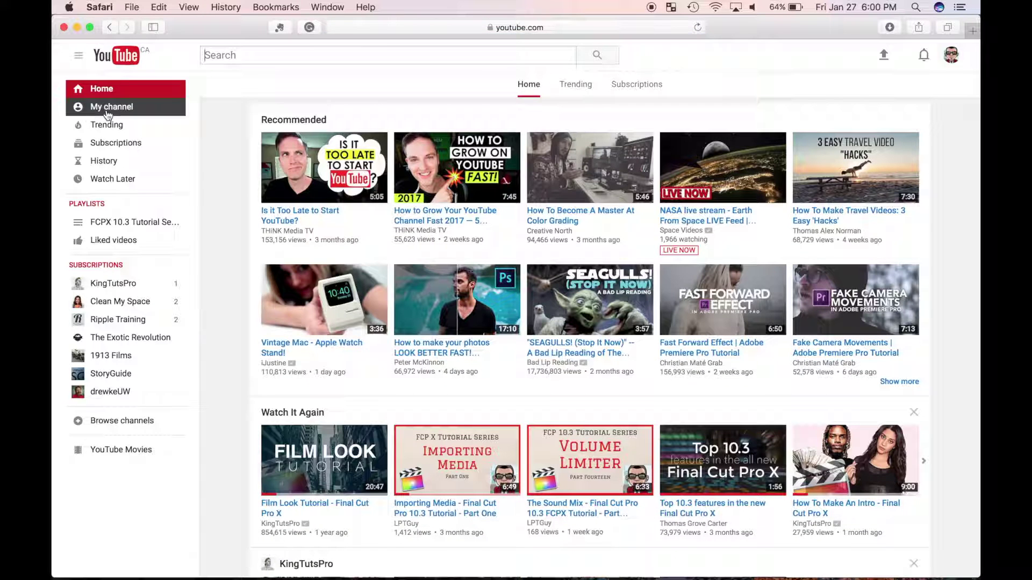
left_click(107, 111)
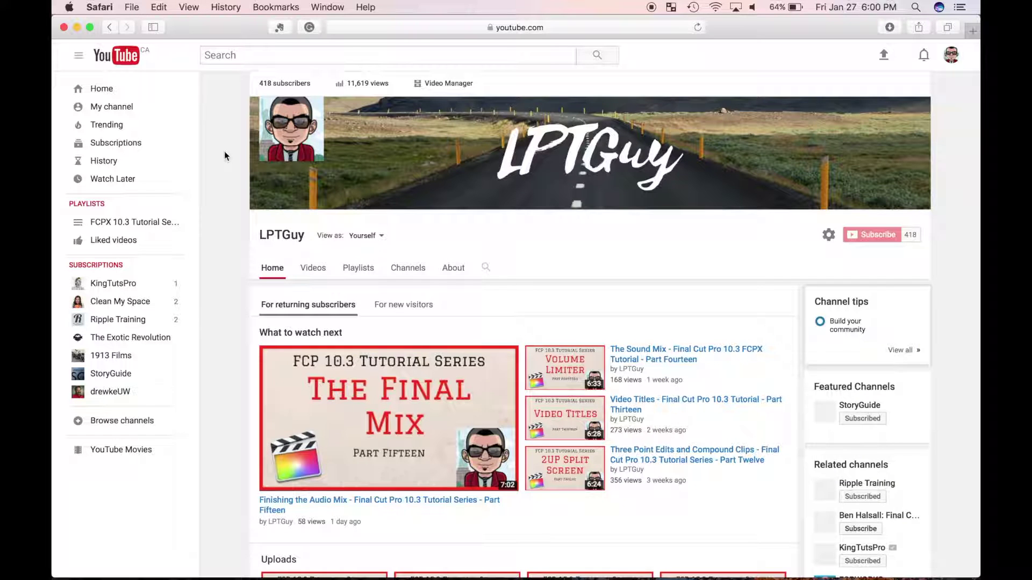
scroll(225, 154, "down", 5)
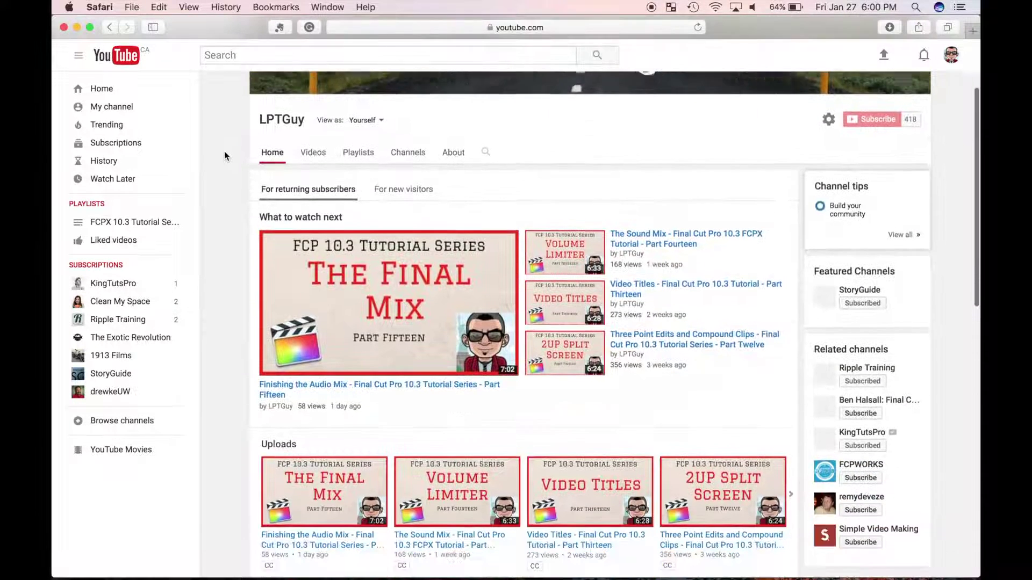
scroll(225, 155, "down", 4)
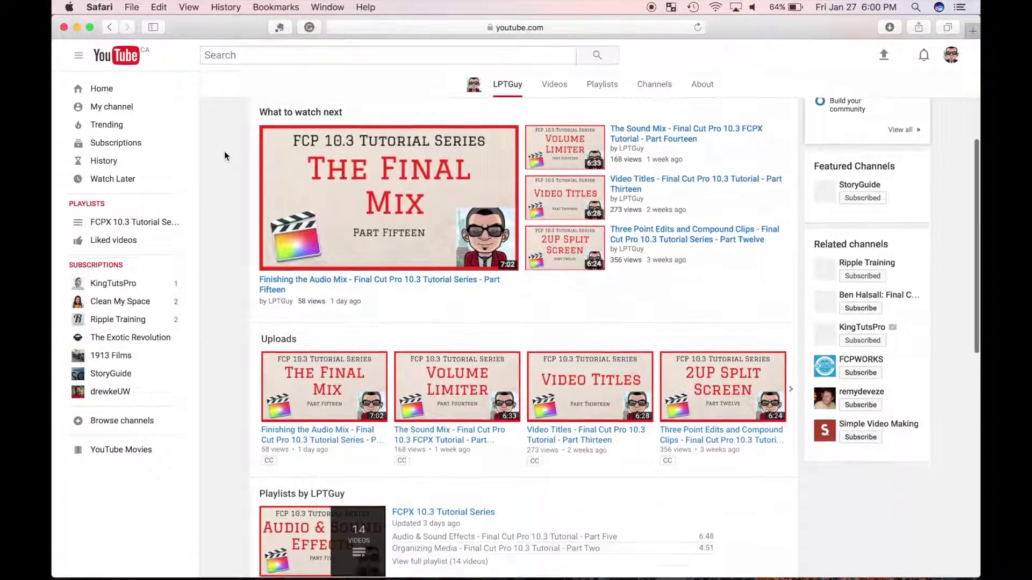
scroll(224, 155, "down", 1)
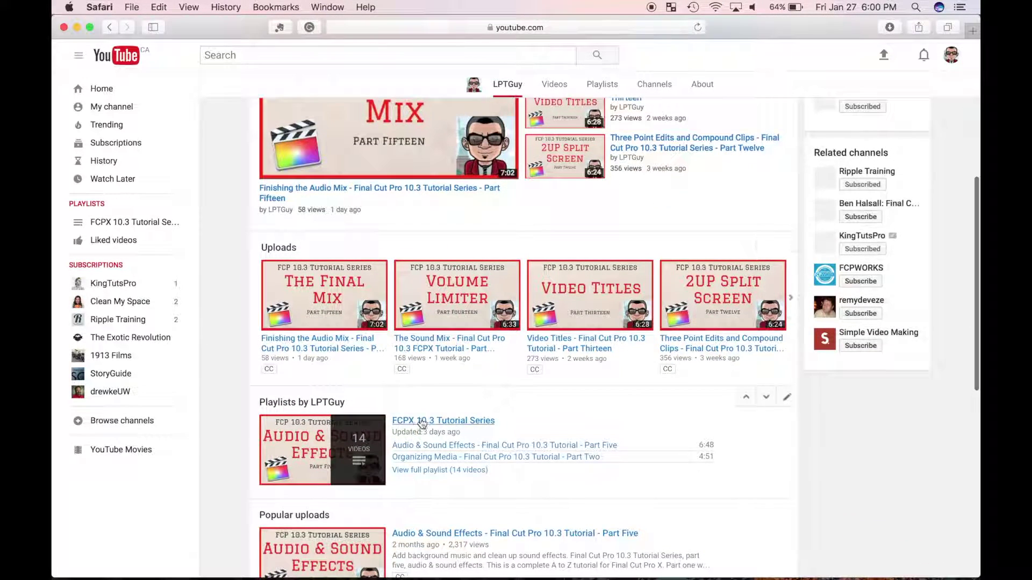
left_click(422, 422)
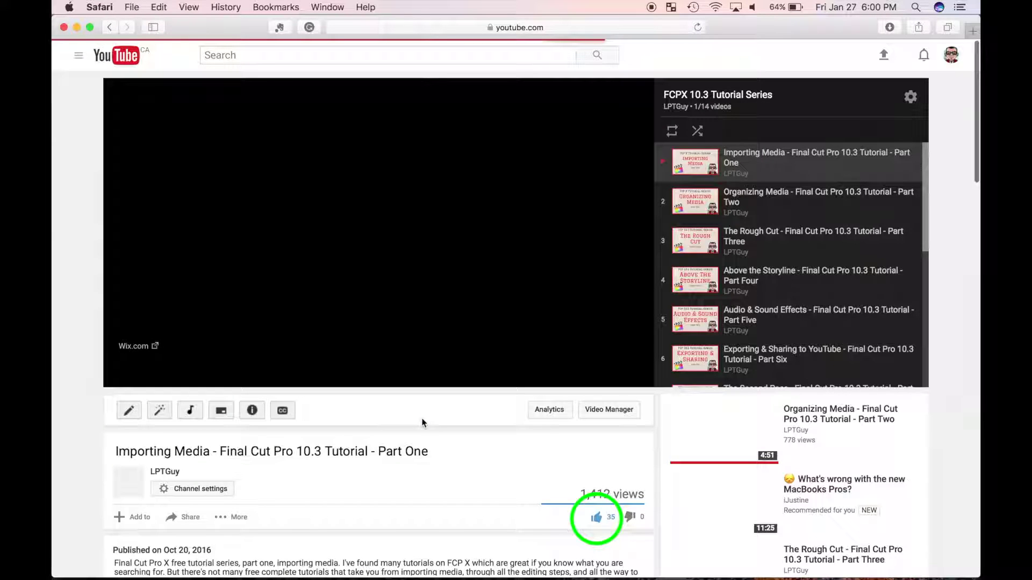
scroll(478, 486, "down", 10)
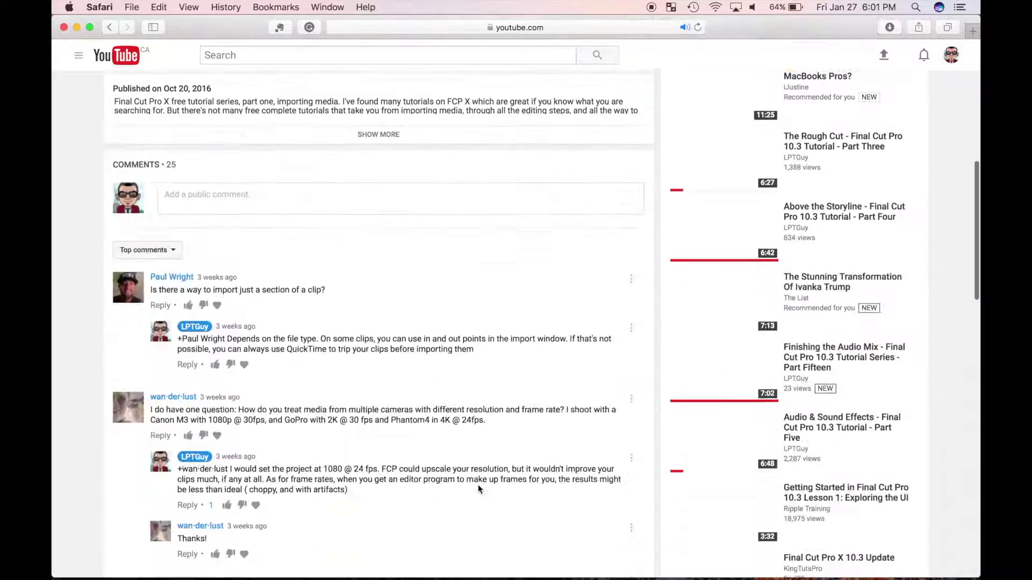
scroll(479, 489, "down", 5)
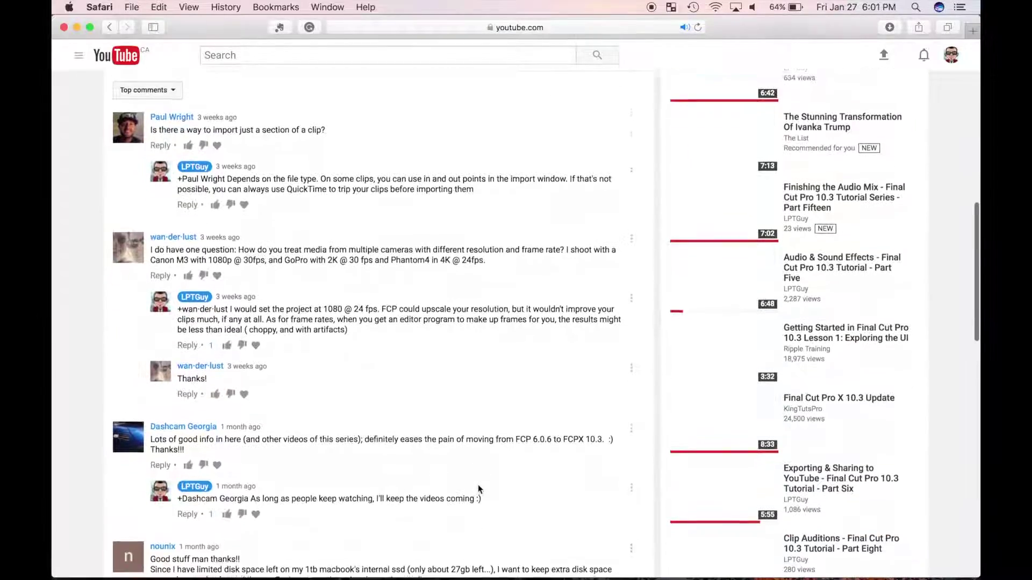
scroll(478, 485, "up", 15)
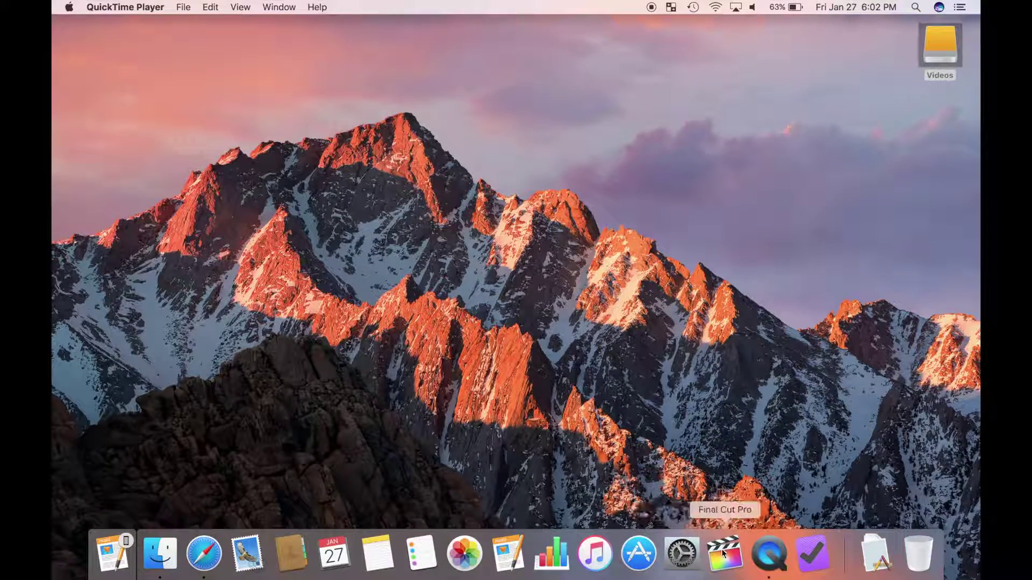
- Switch to Final Cut Pro, return the playhead to the start of Bike Adventures and deselect all clips
left_click(724, 553)
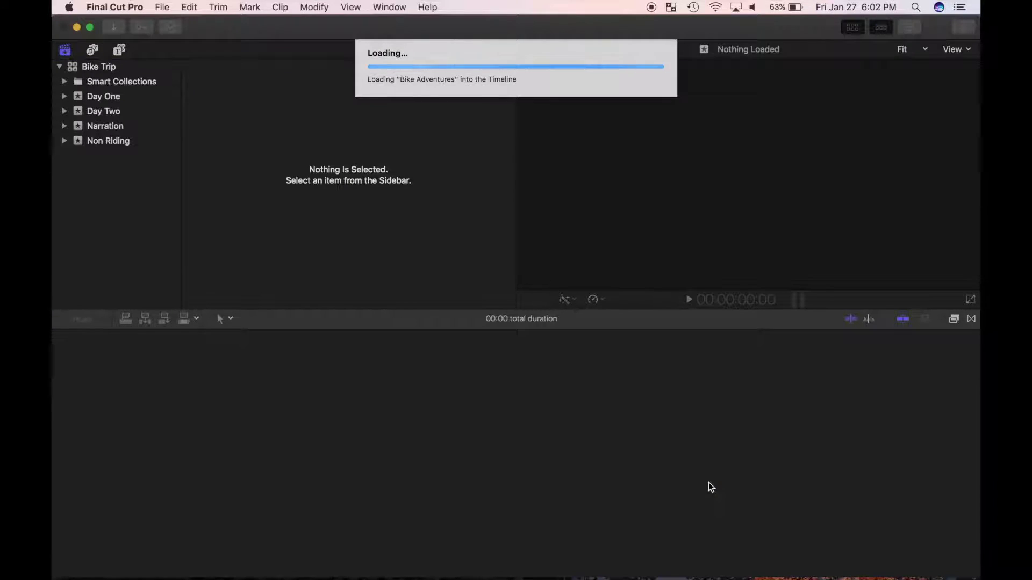
key("Home")
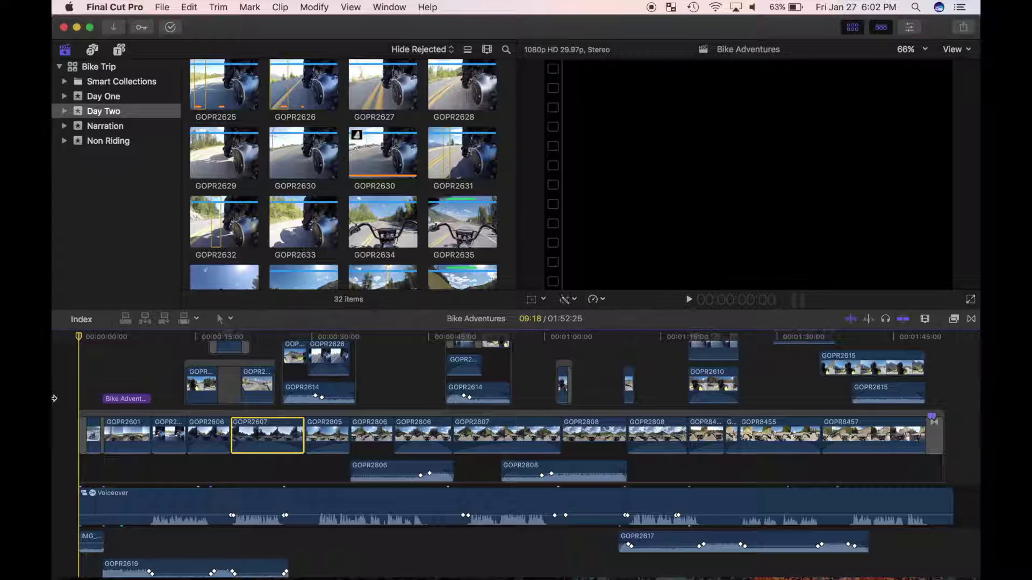
key("super+shift+a")
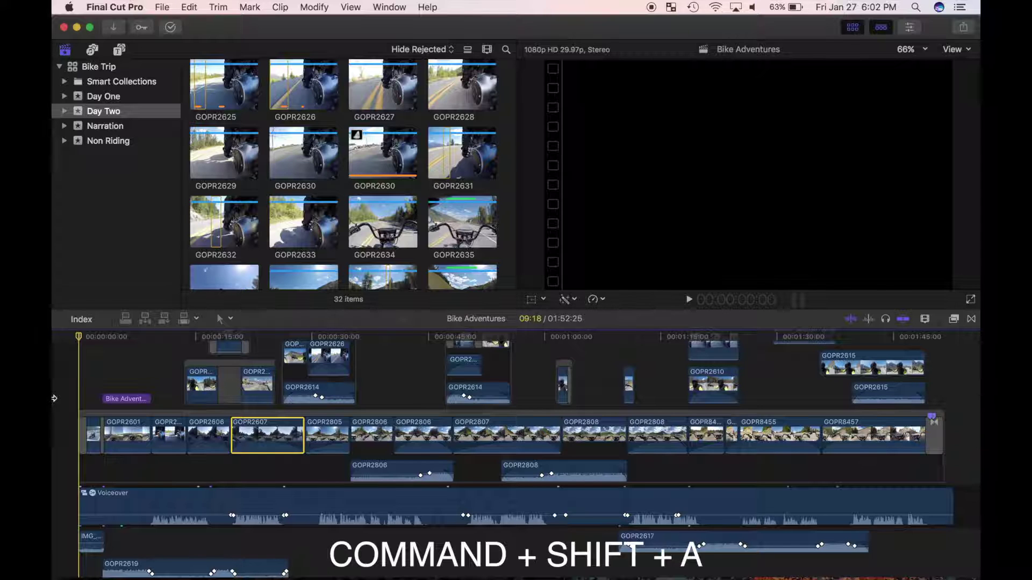
- Start a Master File export describing the 6-day prairies-to-coast motorcycle trip on a 2013 FLSTFB
left_click(963, 27)
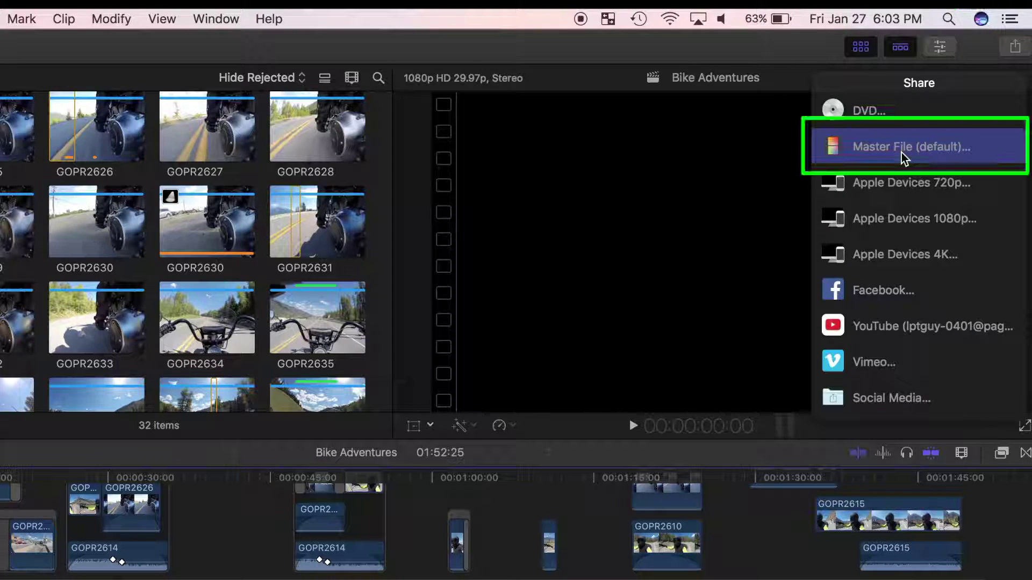
left_click(905, 158)
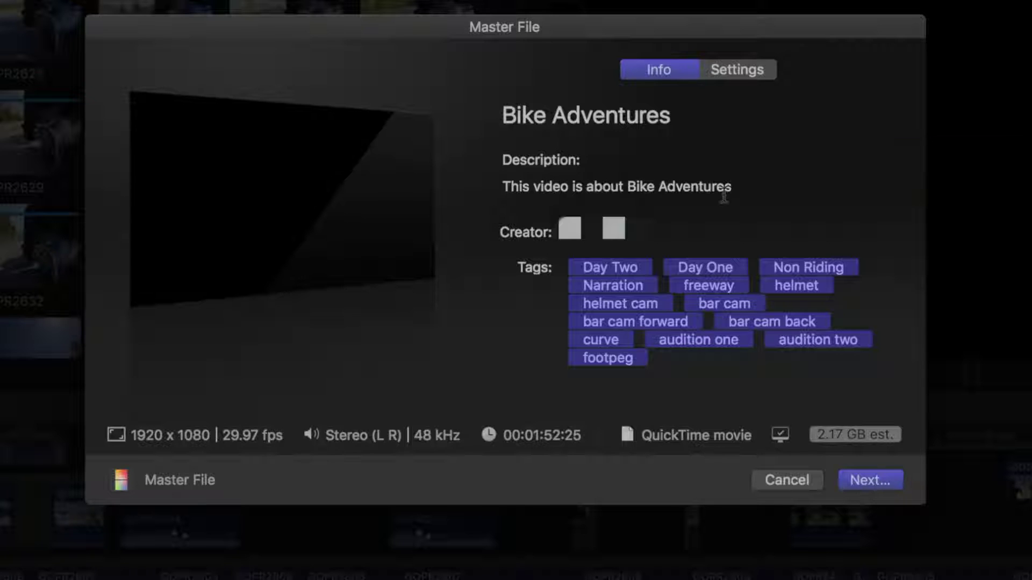
left_click(724, 197)
key("BackSpace")
key("BackSpace")
key("BackSpace")
key("BackSpace")
key("BackSpace")
key("BackSpace")
key("BackSpace")
key("BackSpace")
key("BackSpace")
key("BackSpace")
key("BackSpace")
key("BackSpace")
key("BackSpace")
key("BackSpace")
key("BackSpace")
type("a motorcycle trip from the prairies to the c")
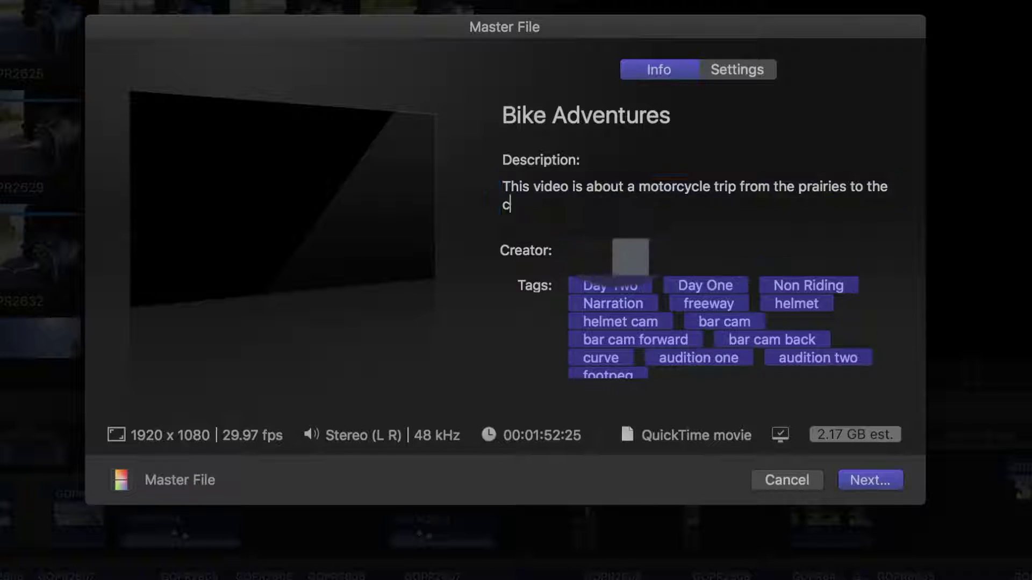
type("oast. Driven on a 2013 FLSTFB over the cour")
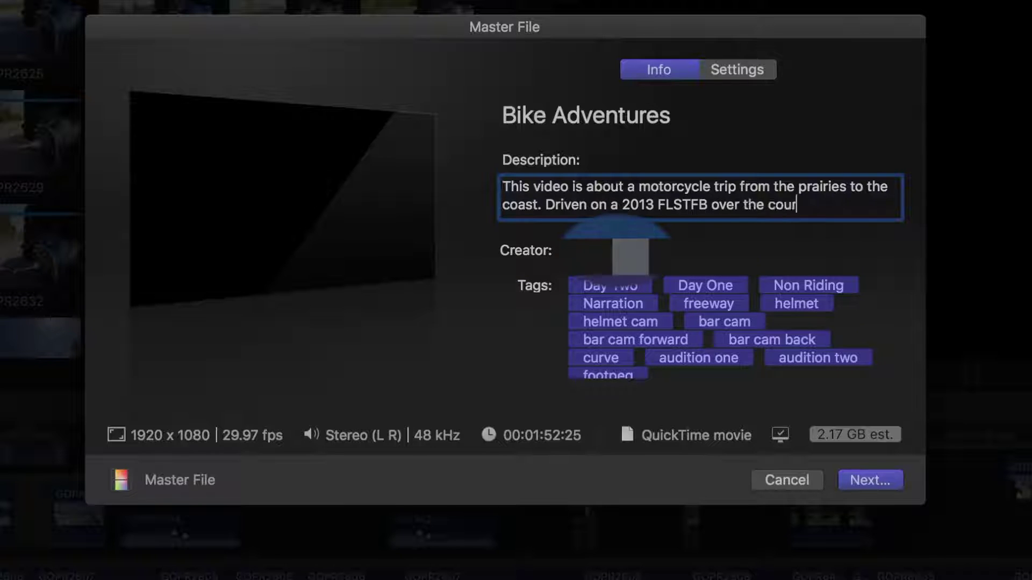
type("se of 6 days")
left_click(736, 70)
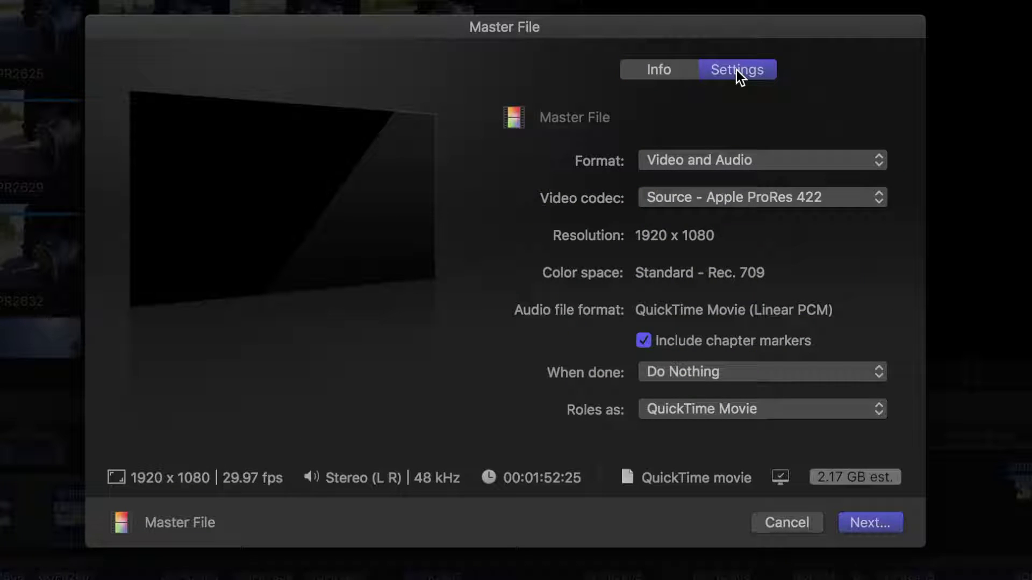
left_click(882, 161)
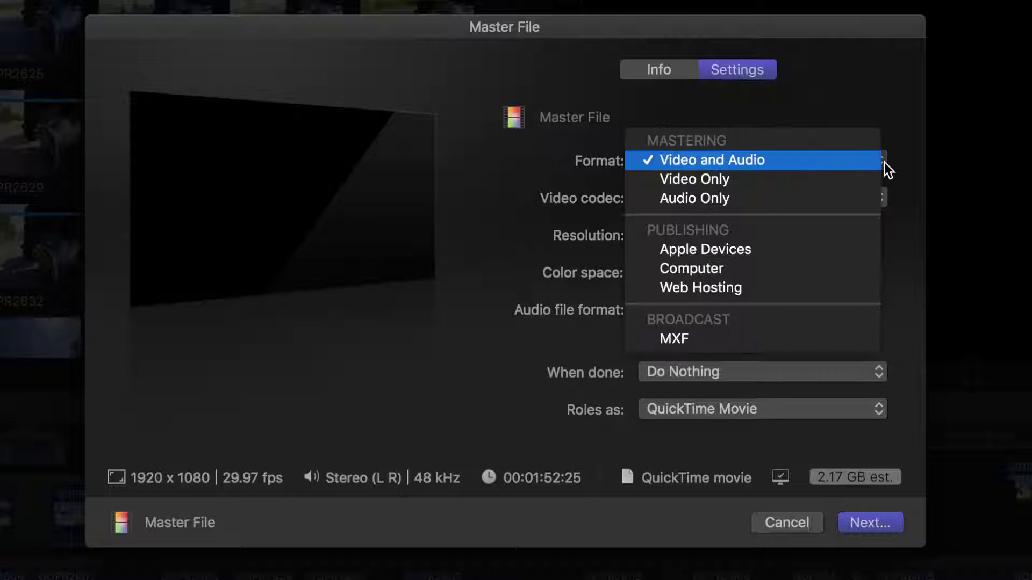
left_click(801, 163)
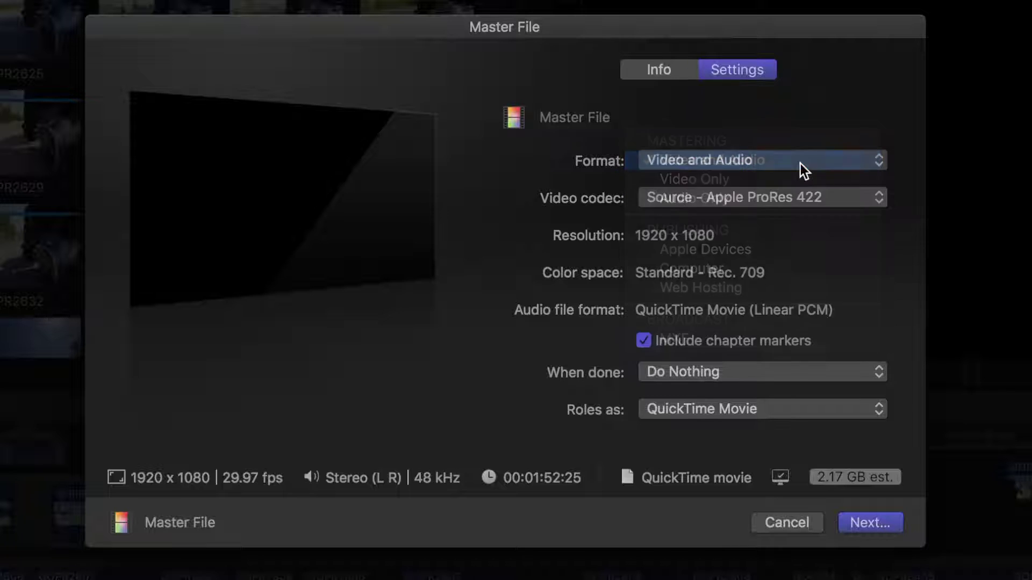
left_click(872, 201)
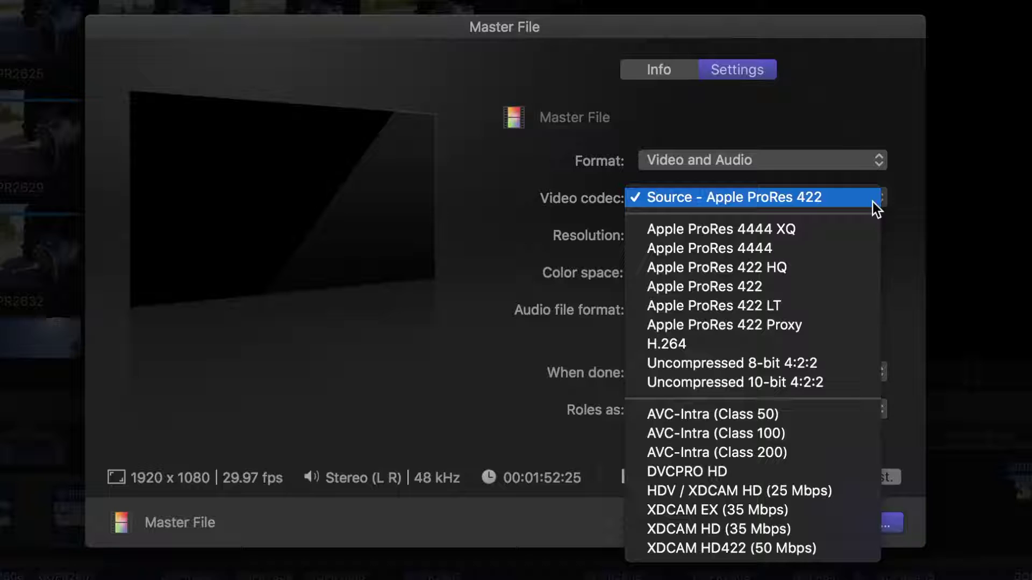
left_click(826, 201)
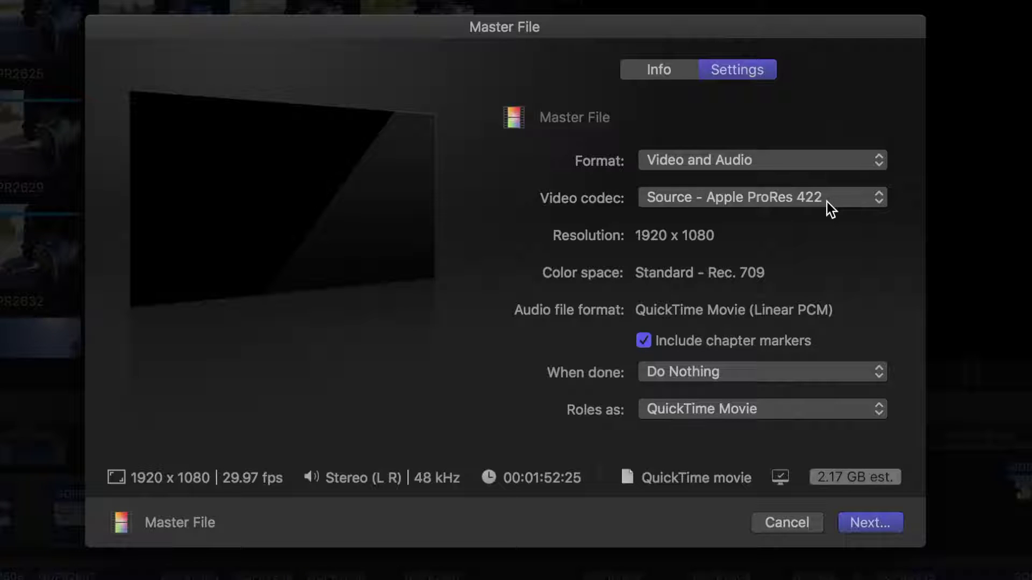
left_click(827, 202)
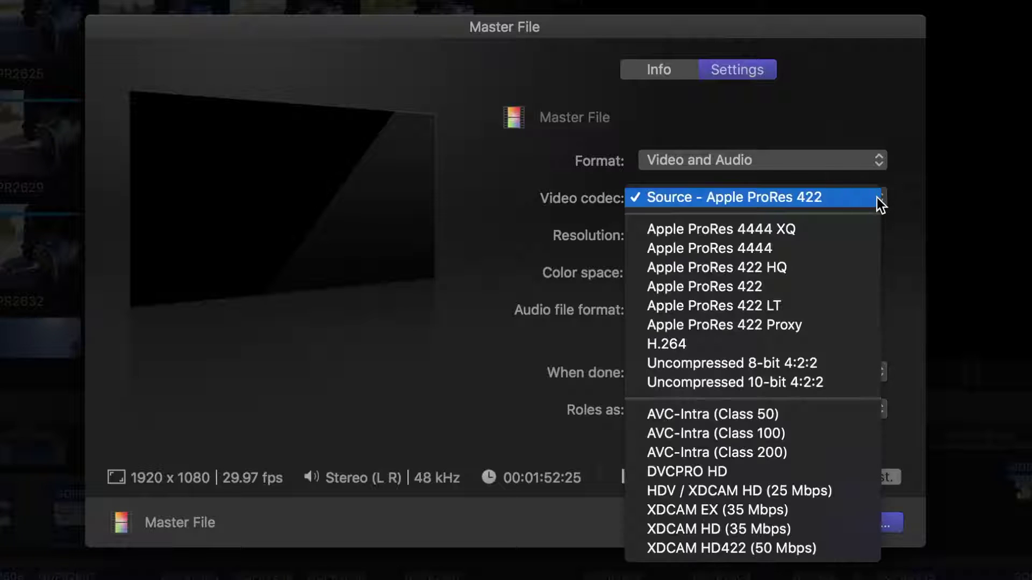
left_click(801, 270)
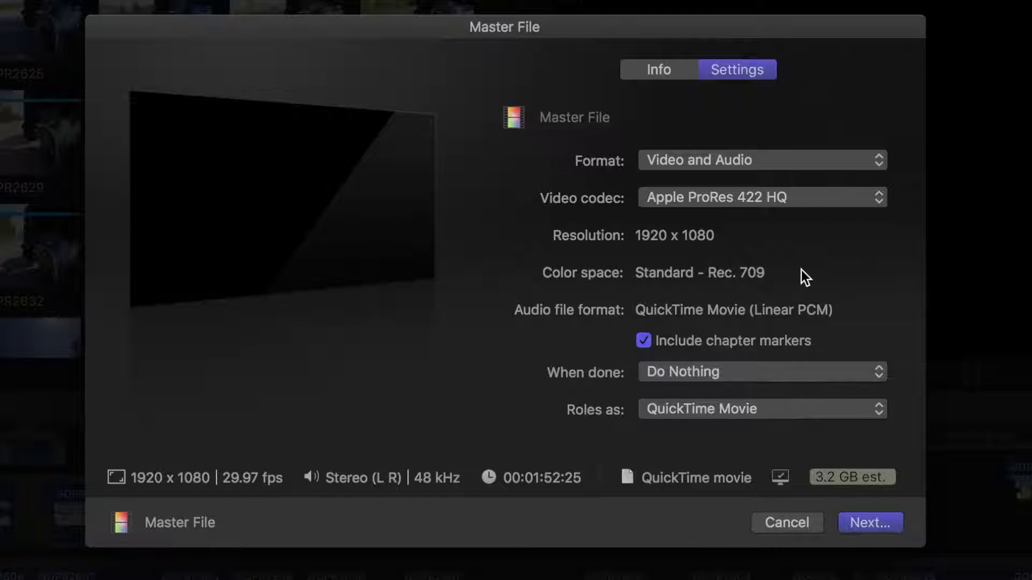
left_click(875, 196)
left_click(858, 179)
left_click(878, 198)
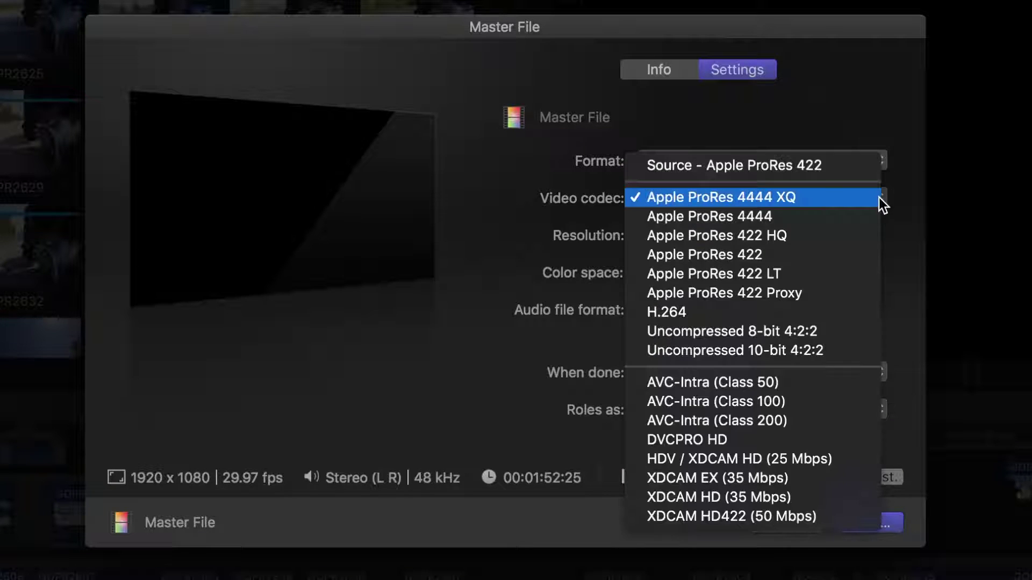
left_click(825, 352)
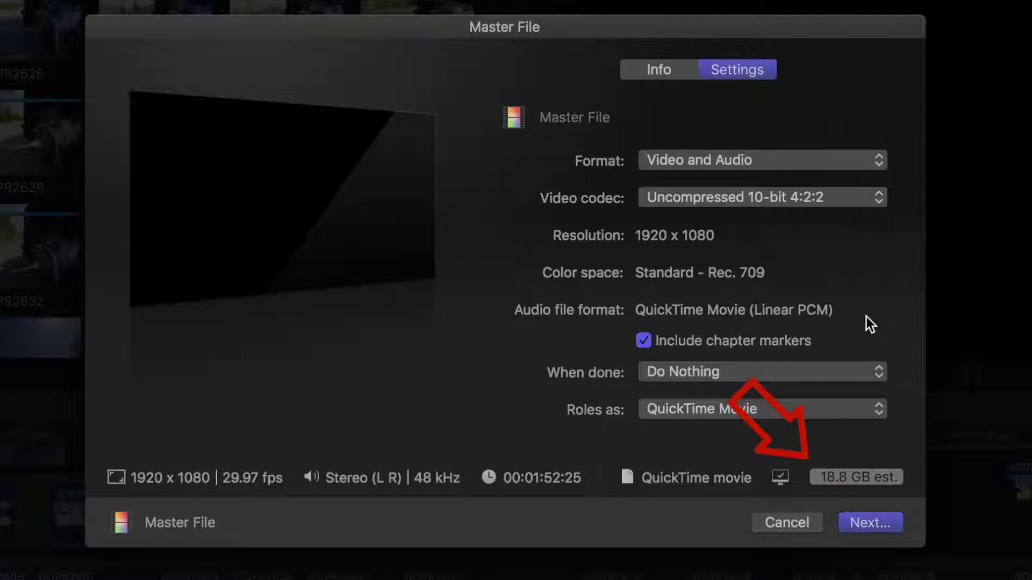
left_click(877, 198)
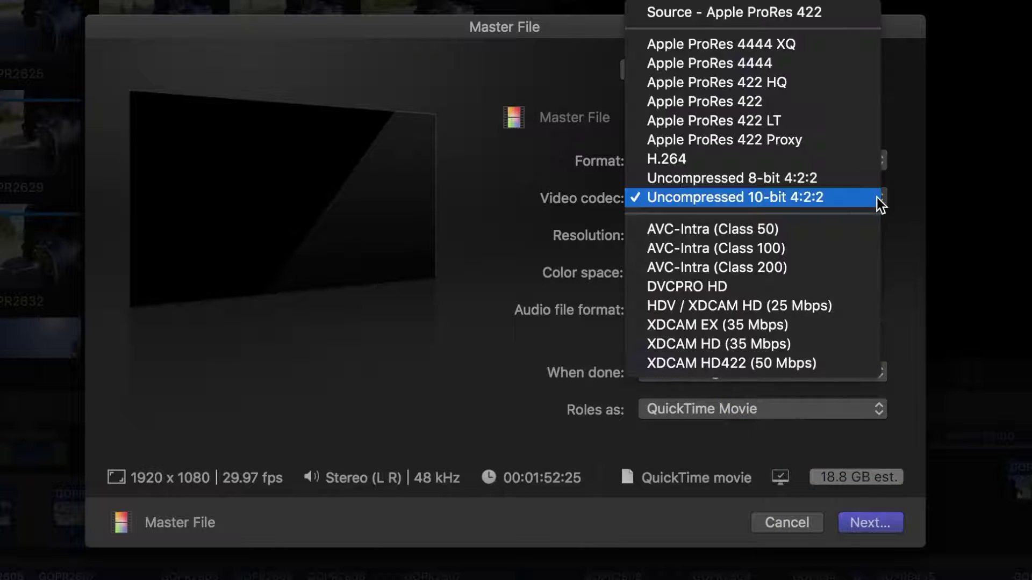
left_click(808, 17)
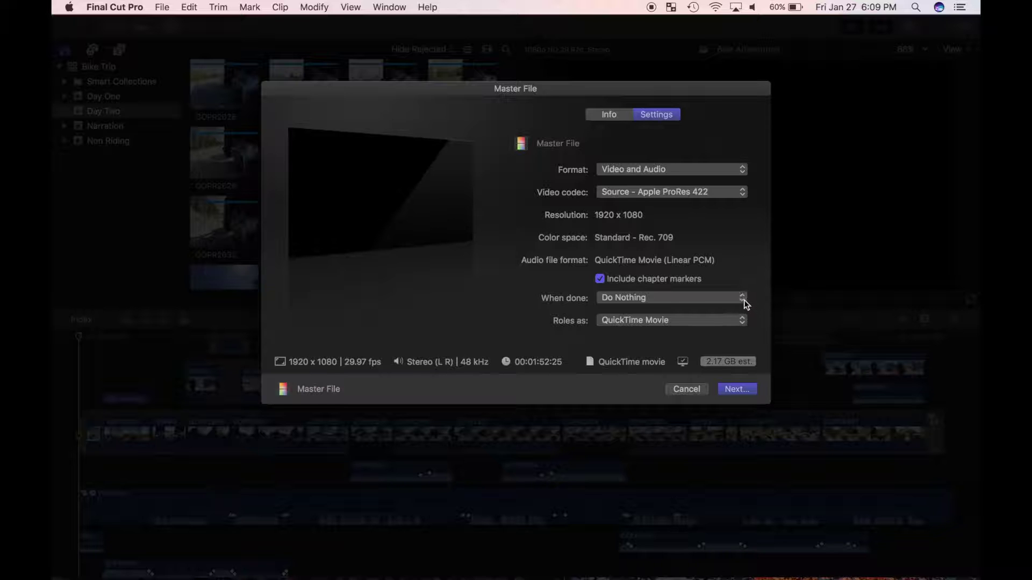
- Export roles as a single QuickTime Movie and save Bike Adventures to the Desktop
left_click(881, 375)
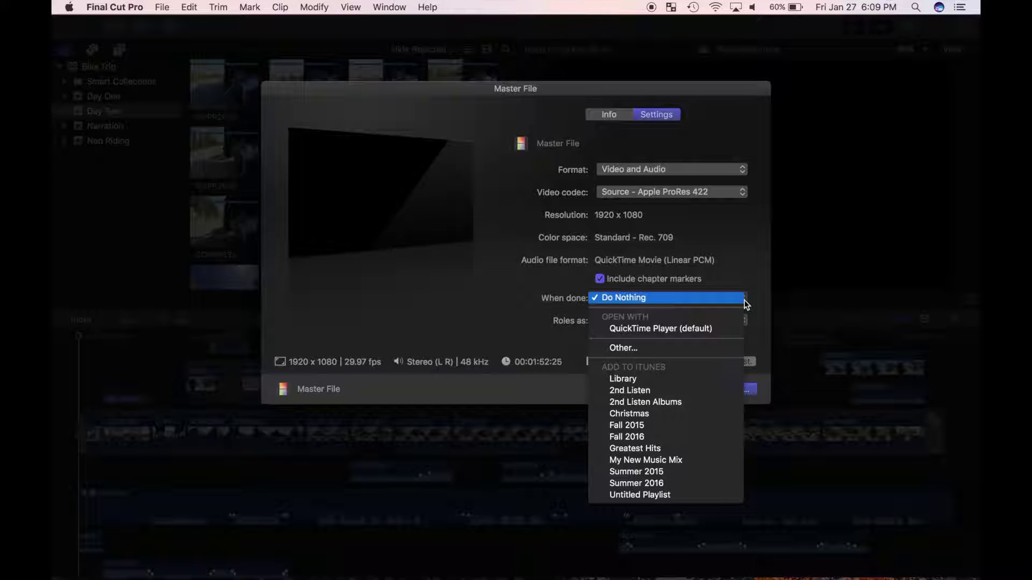
left_click(727, 302)
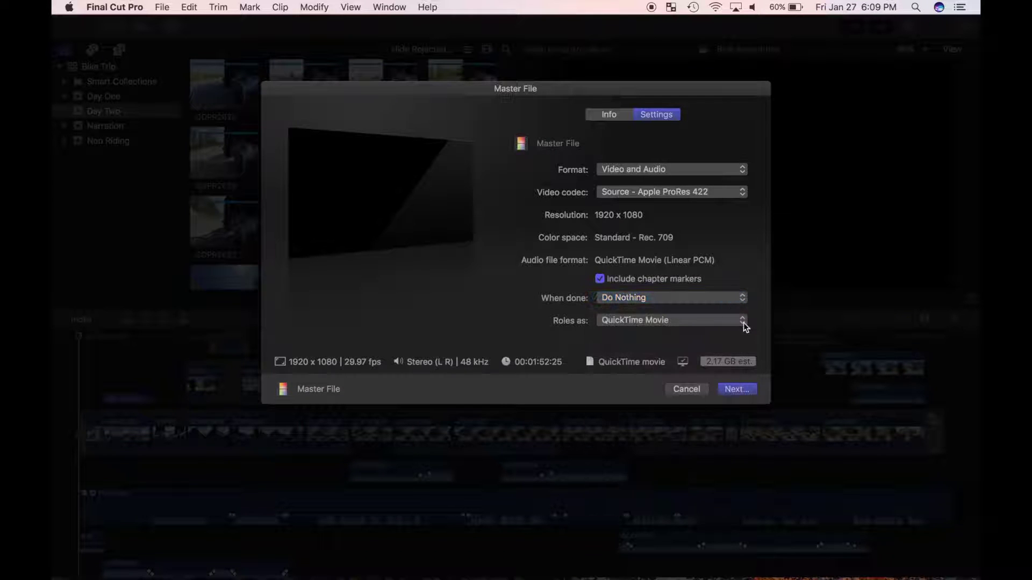
left_click(743, 322)
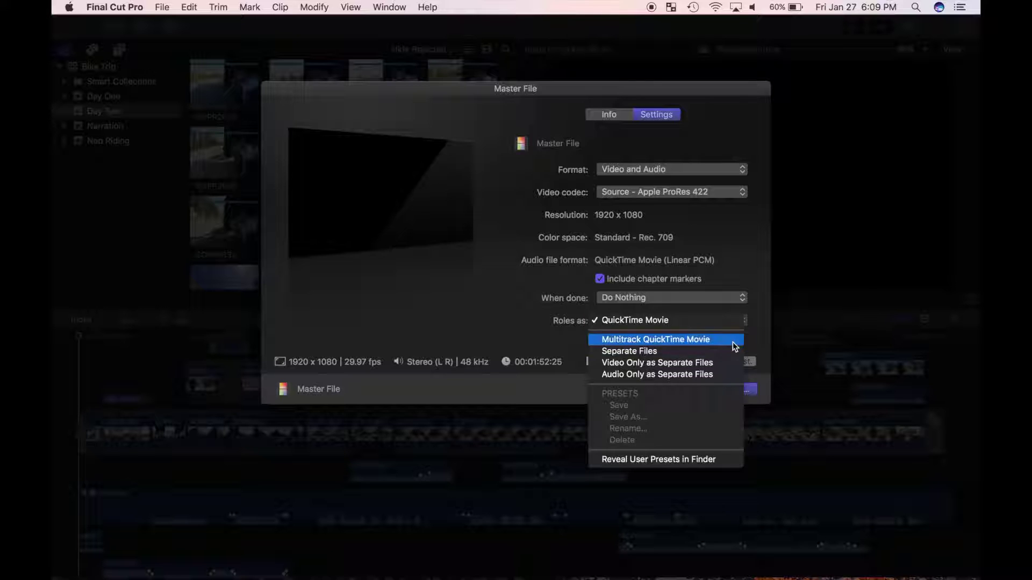
left_click(733, 342)
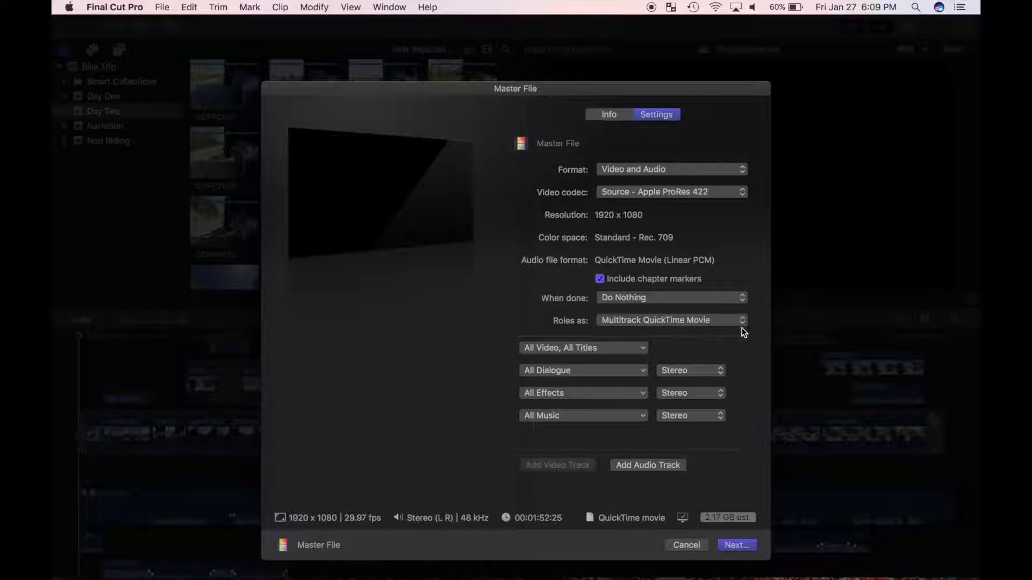
left_click(743, 321)
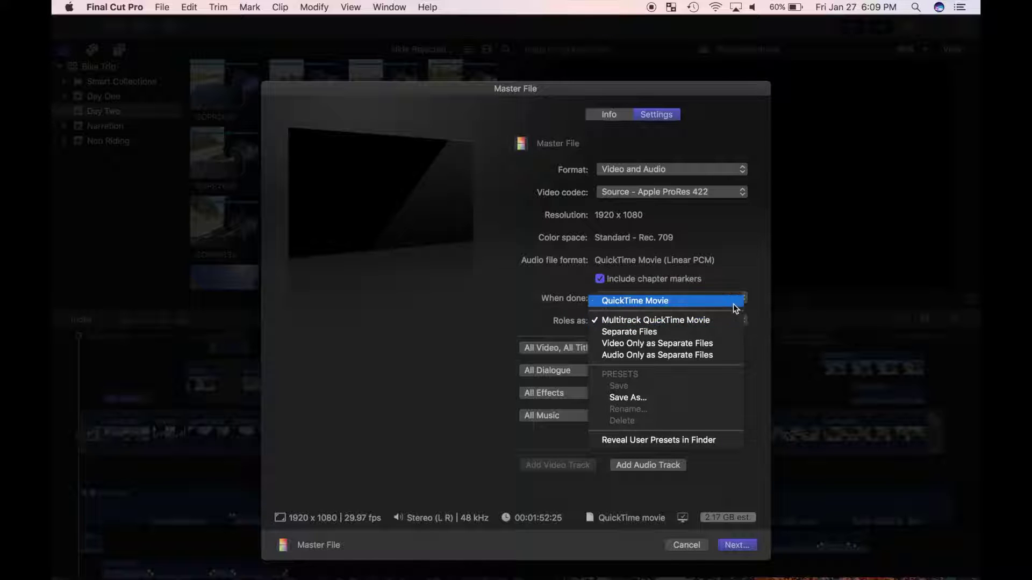
left_click(733, 304)
left_click(734, 388)
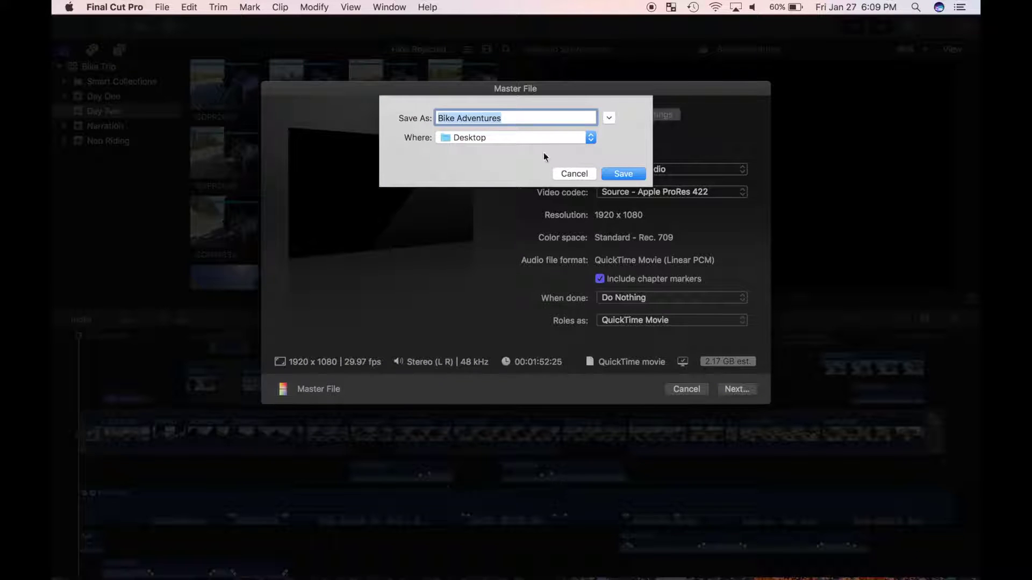
left_click(623, 173)
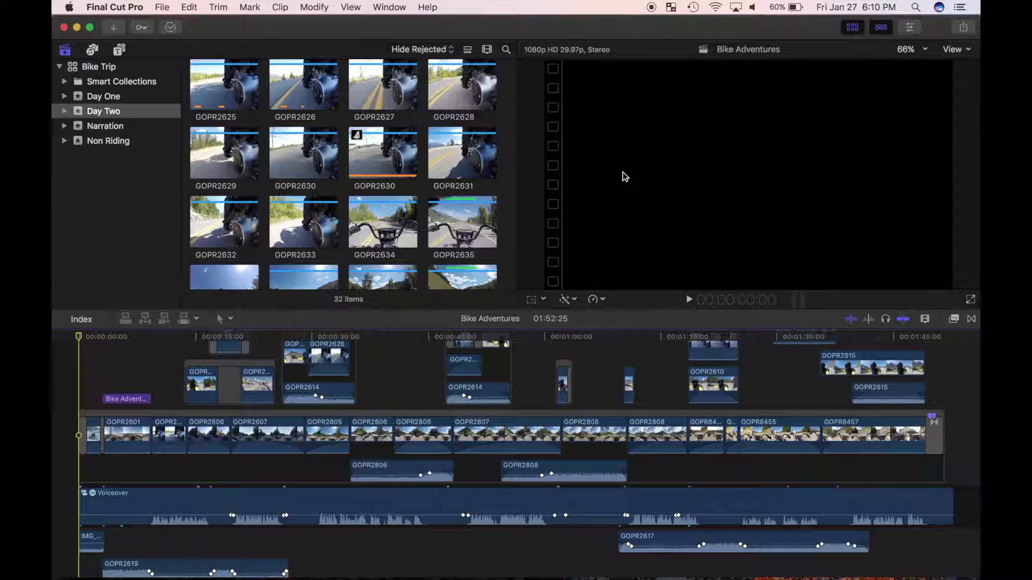
left_click(170, 27)
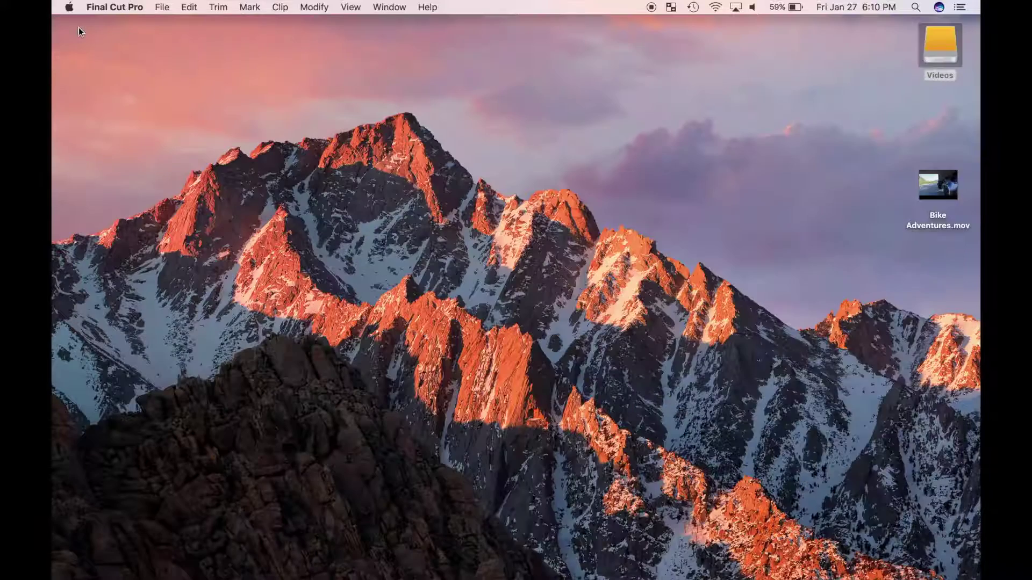
- Confirm in Get Info that Bike Adventures.mov is a 1.99 GB QuickTime movie, then close the window
right_click(927, 178)
left_click(862, 237)
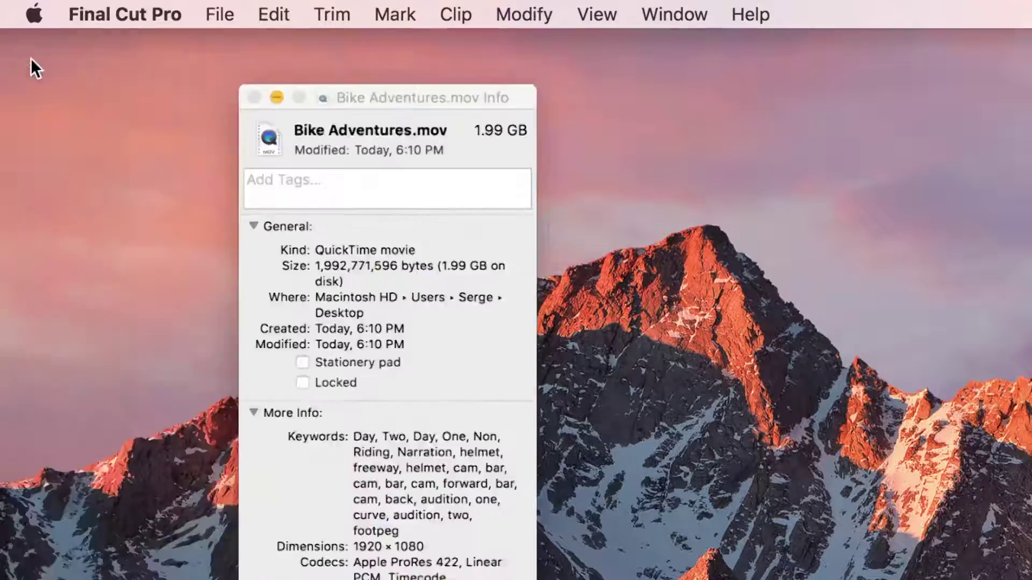
left_click(30, 57)
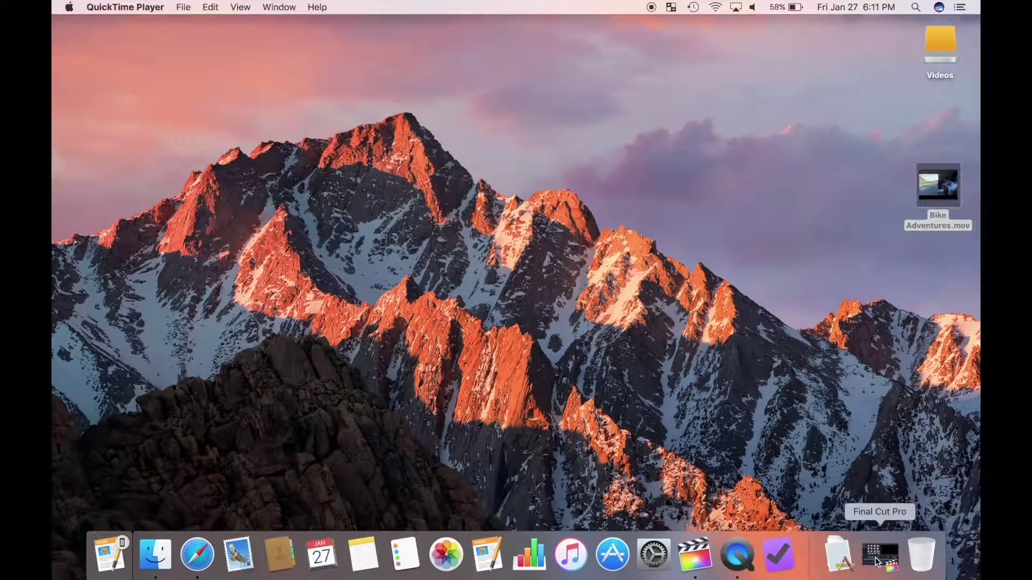
- Bring Final Cut Pro back to the front and show its list of share destinations
left_click(879, 559)
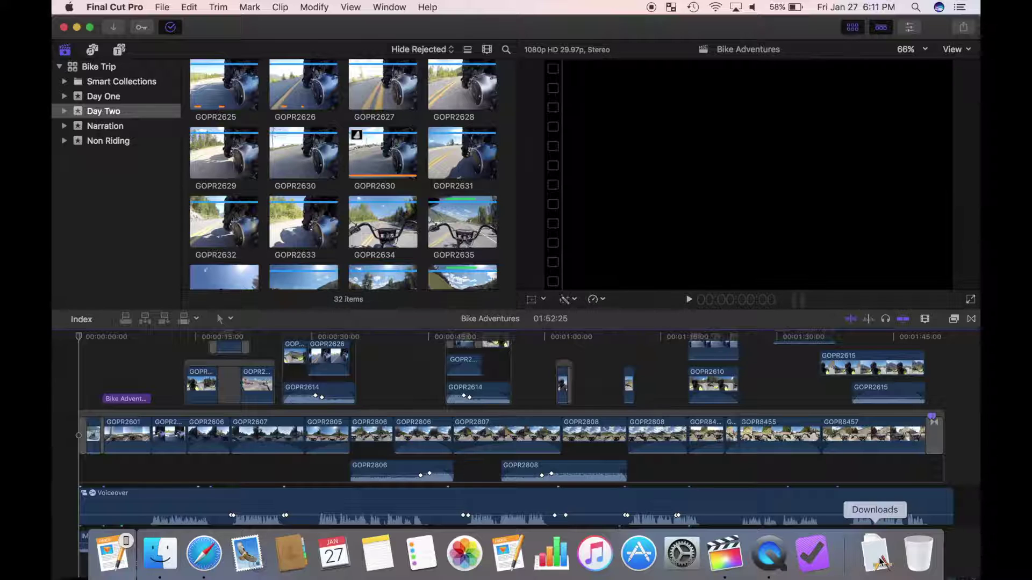
left_click(964, 28)
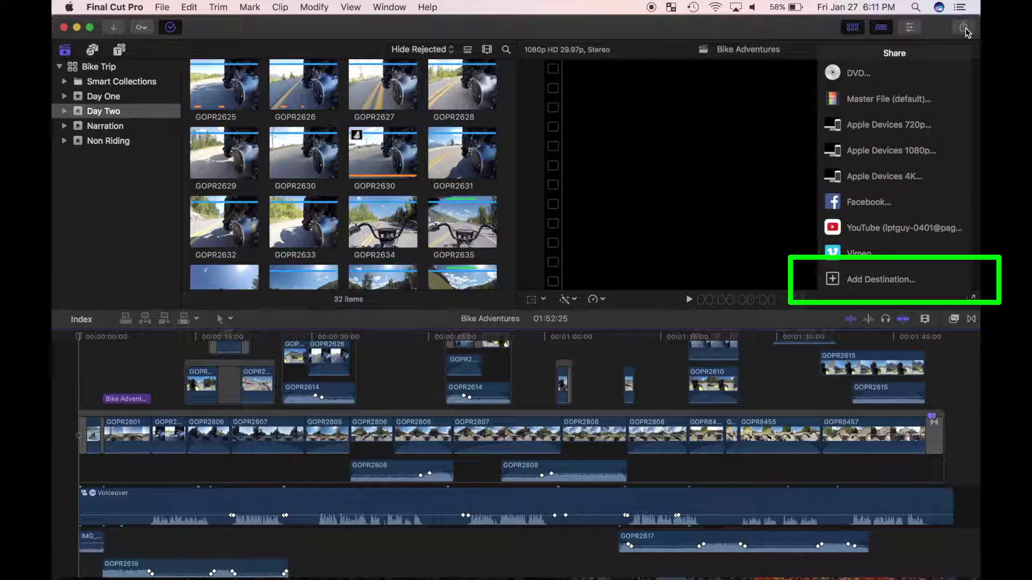
- Add a Bundle destination containing Vimeo, YouTube and Facebook, skipping the Vimeo sign-in
left_click(880, 276)
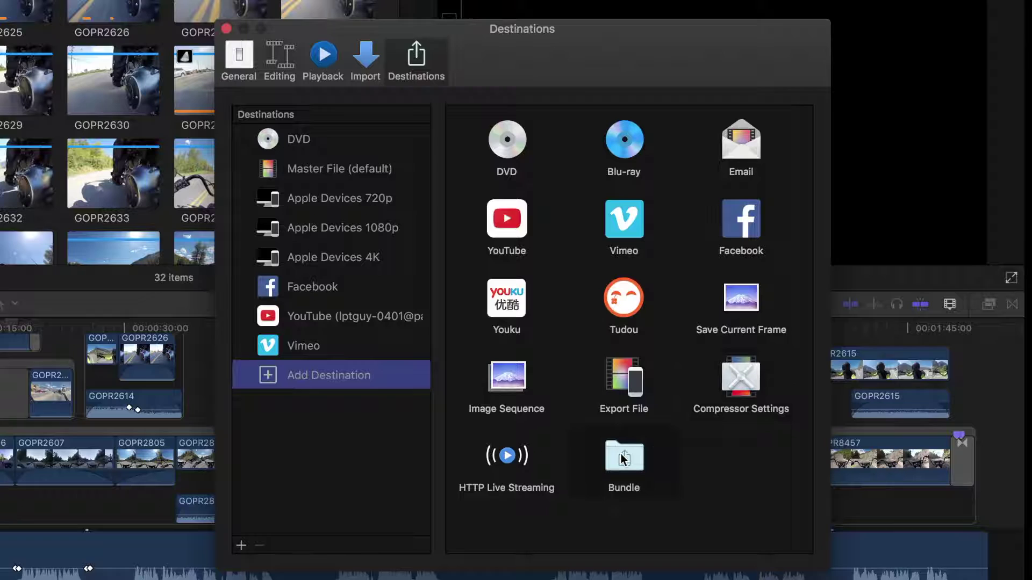
left_click_drag(622, 459, 323, 421)
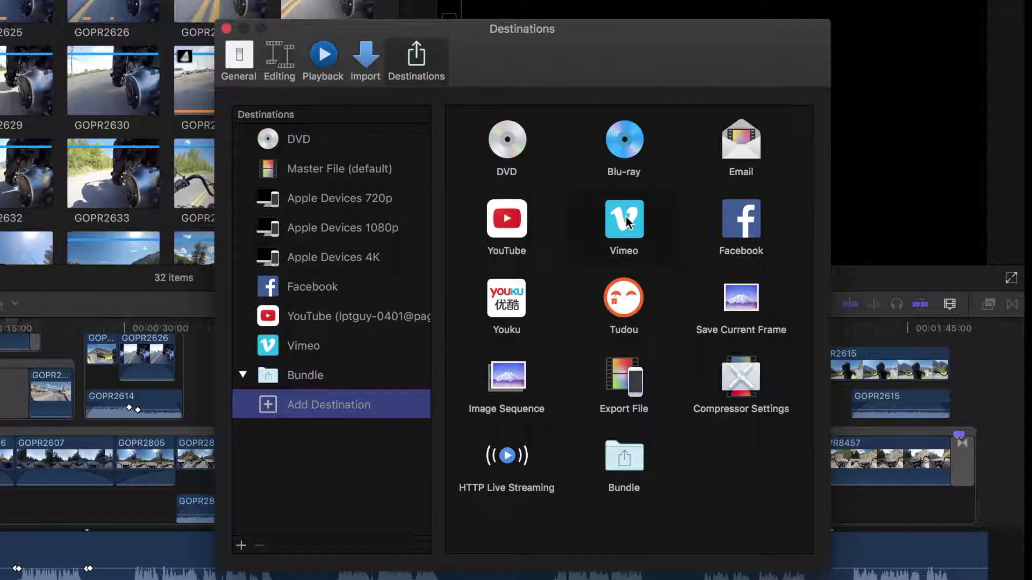
left_click_drag(627, 223, 317, 369)
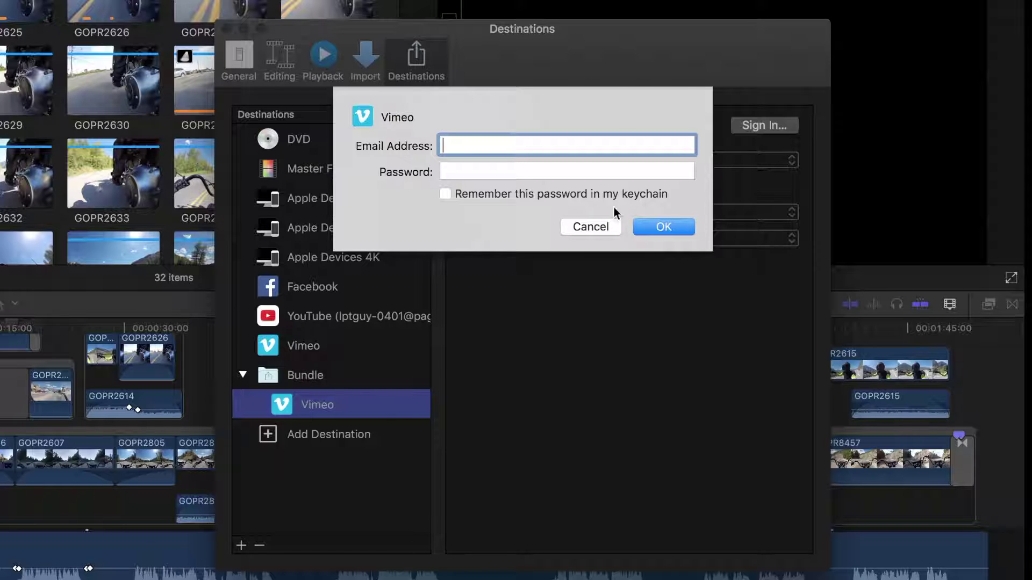
left_click(593, 228)
left_click(775, 131)
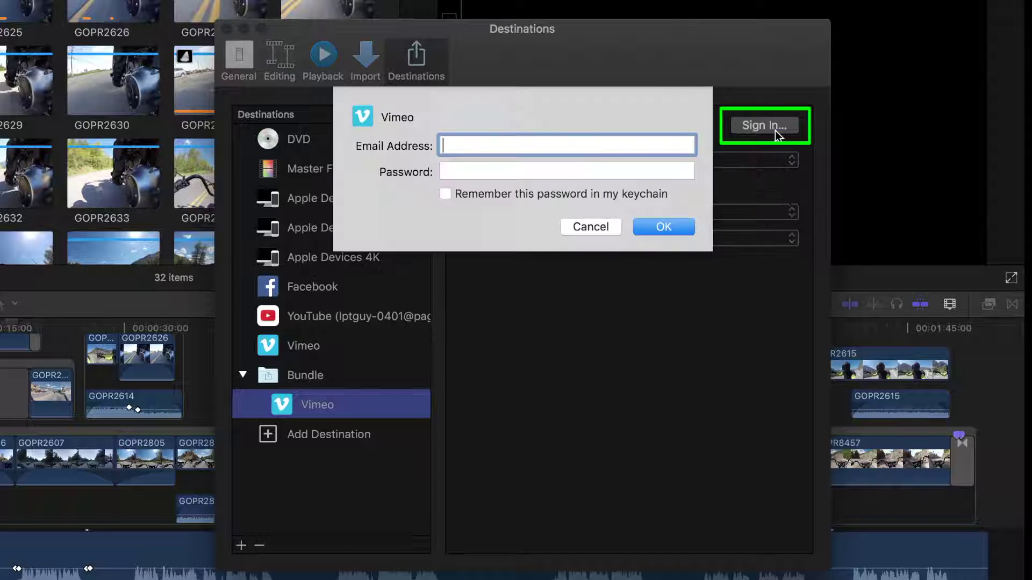
left_click(593, 227)
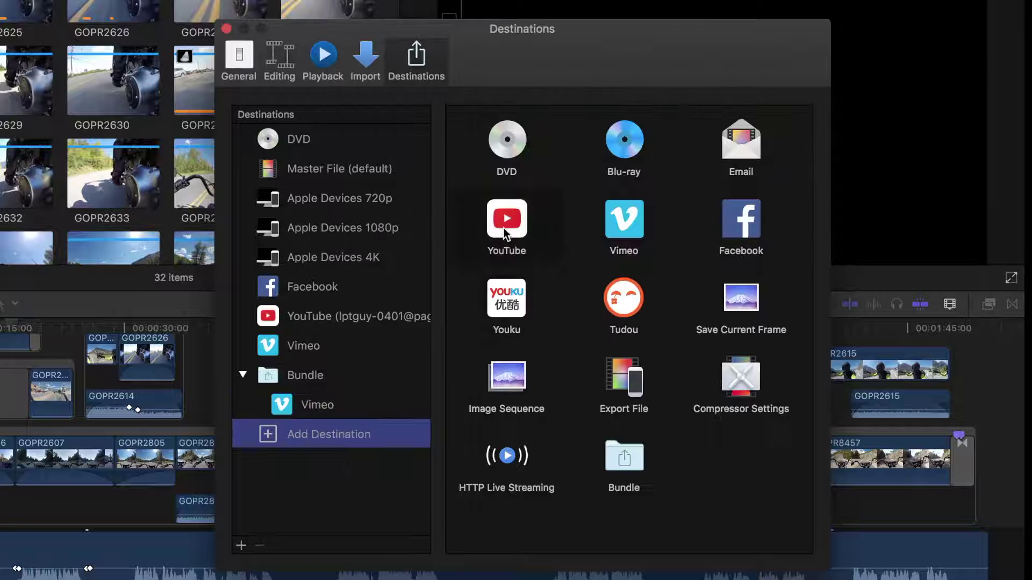
left_click_drag(505, 232, 304, 385)
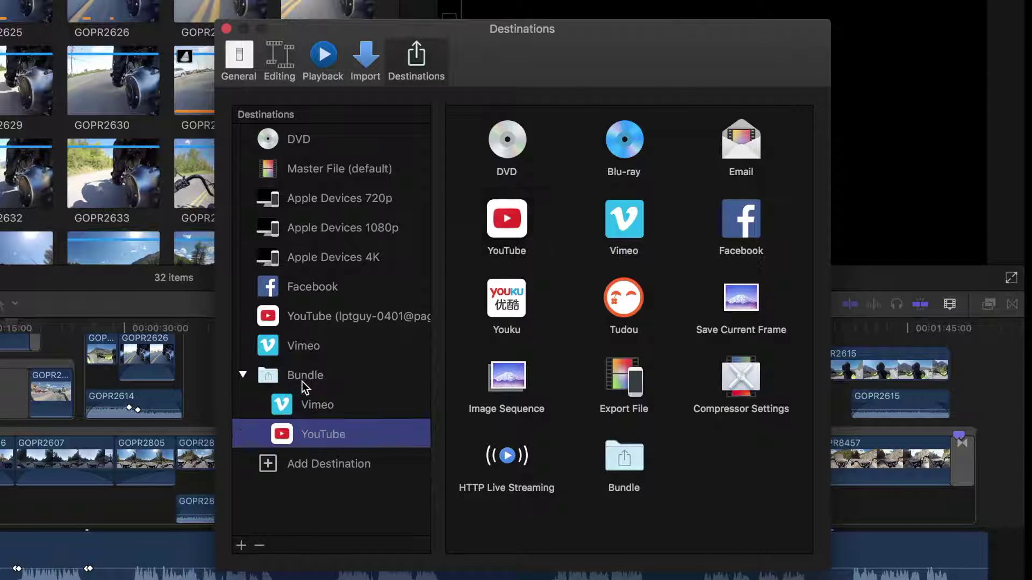
left_click_drag(624, 219, 290, 377)
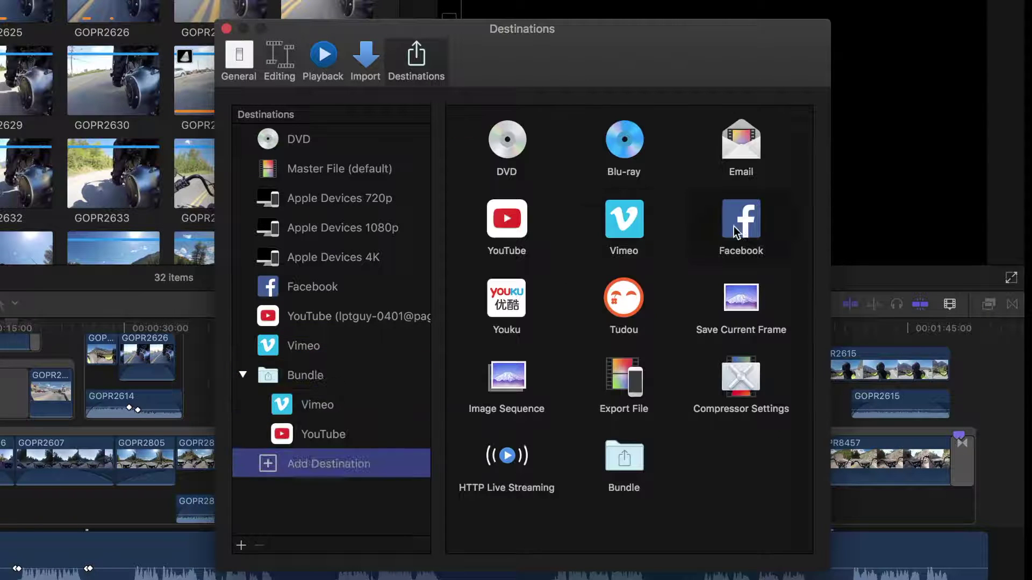
left_click_drag(736, 233, 314, 376)
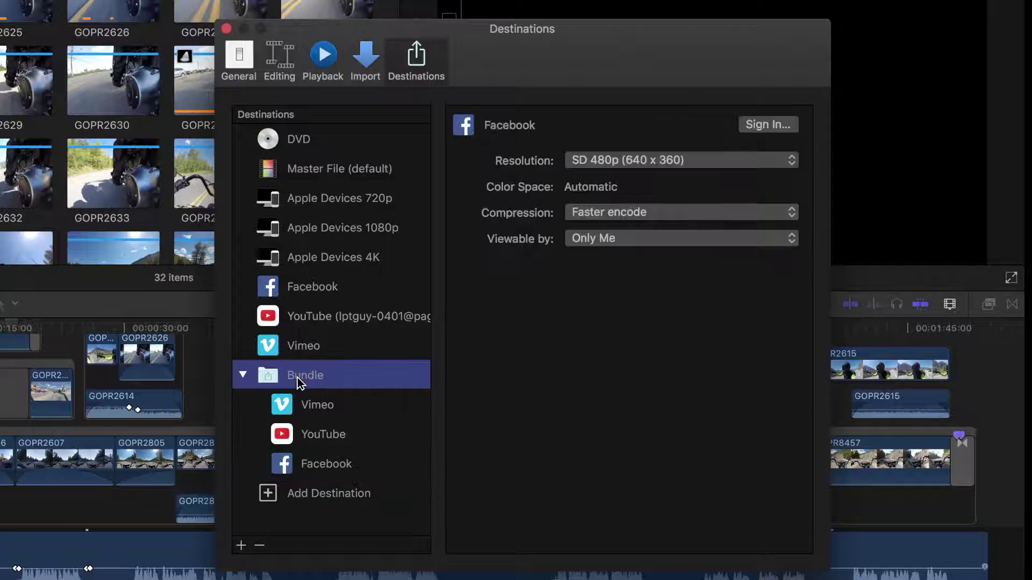
- Rename the bundle destination to 'Social Media'
left_click(298, 378)
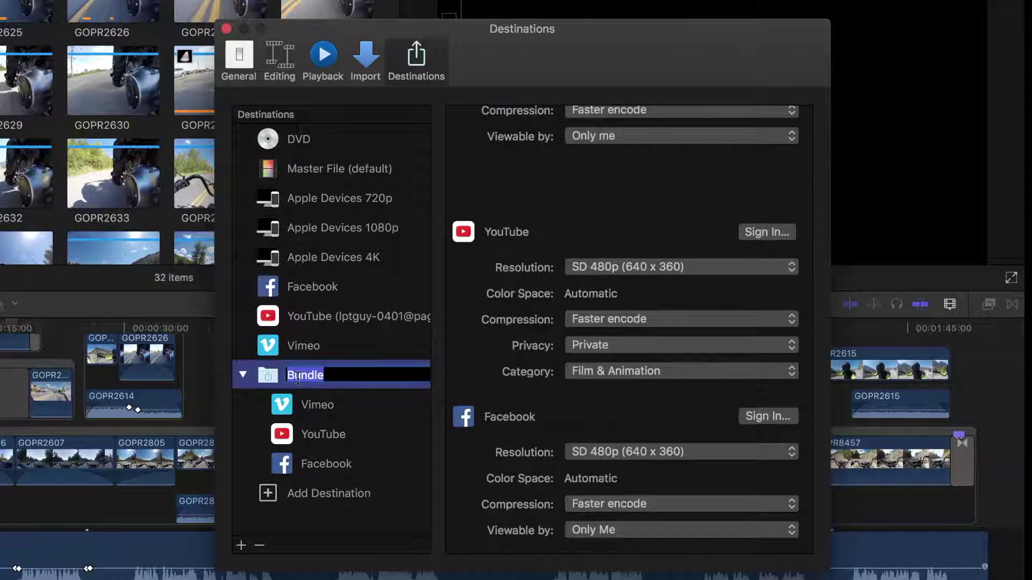
type("Social Media")
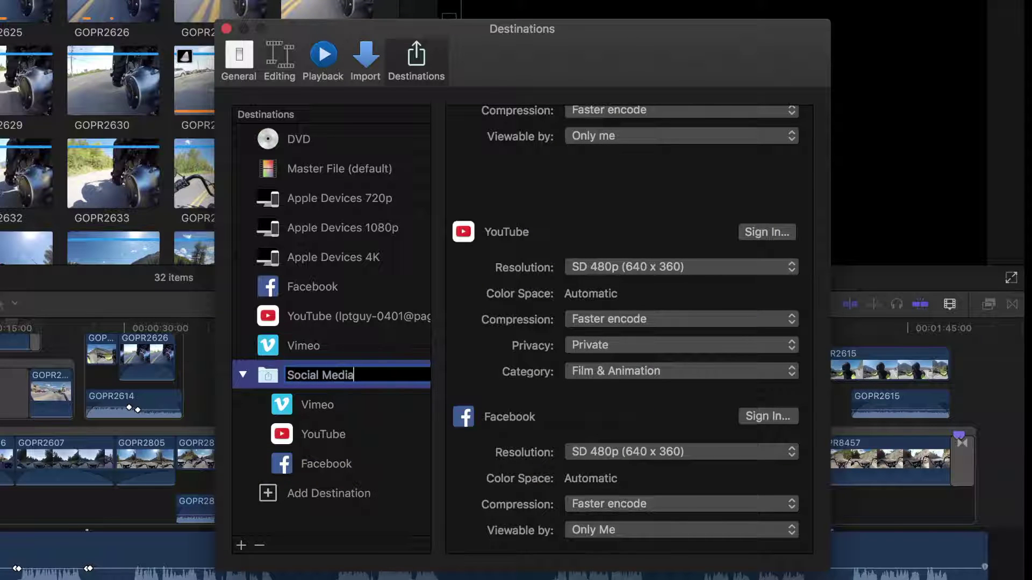
left_click(353, 342)
key("Down")
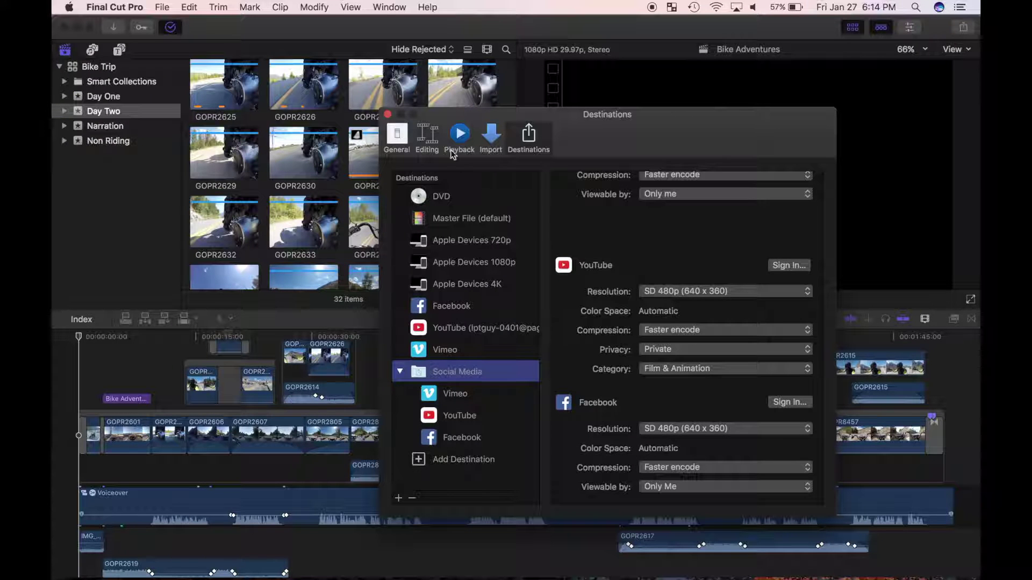
- Close Destinations preferences and share Bike Adventures through the Social Media bundle
left_click(387, 114)
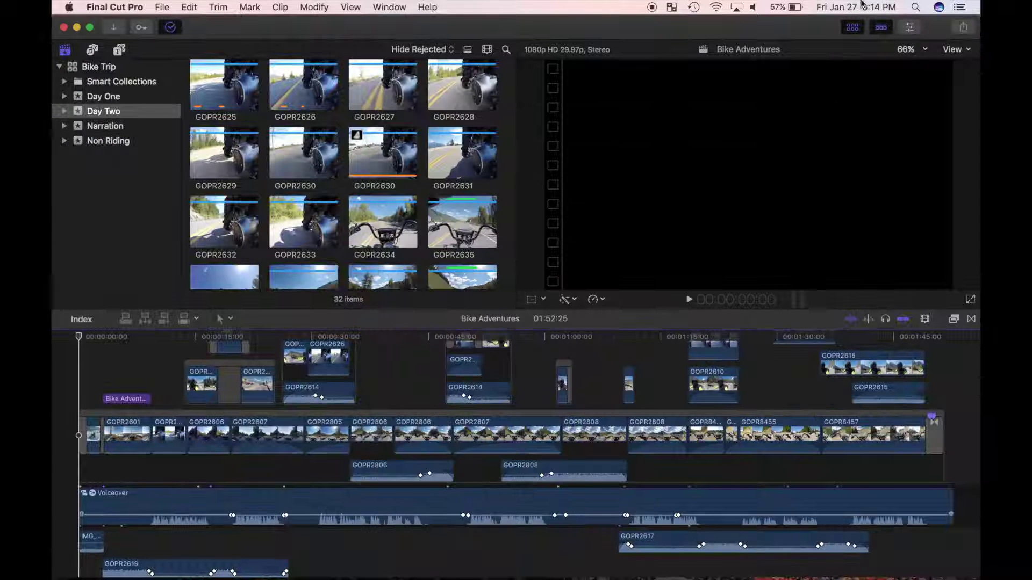
left_click(963, 27)
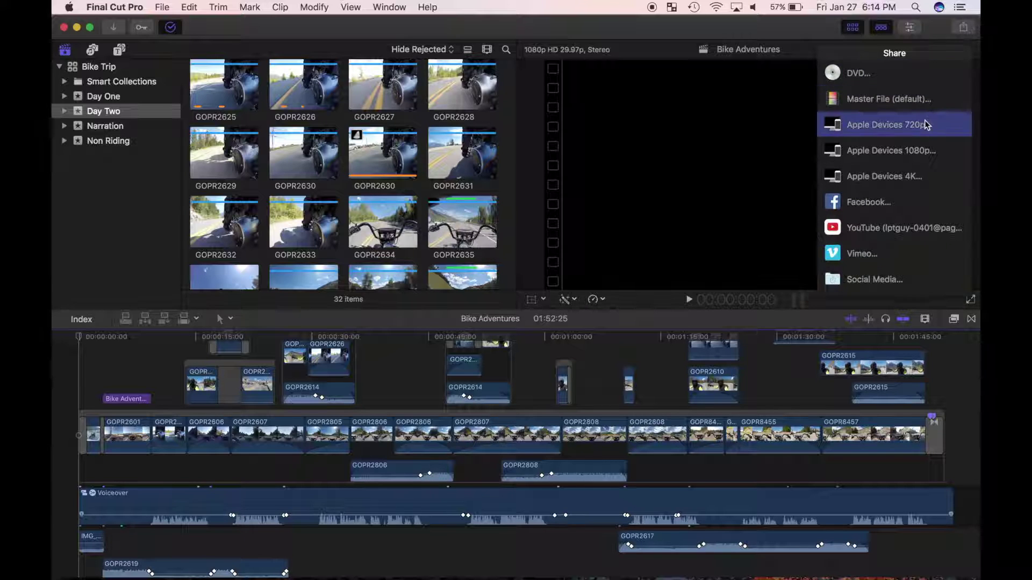
left_click(892, 272)
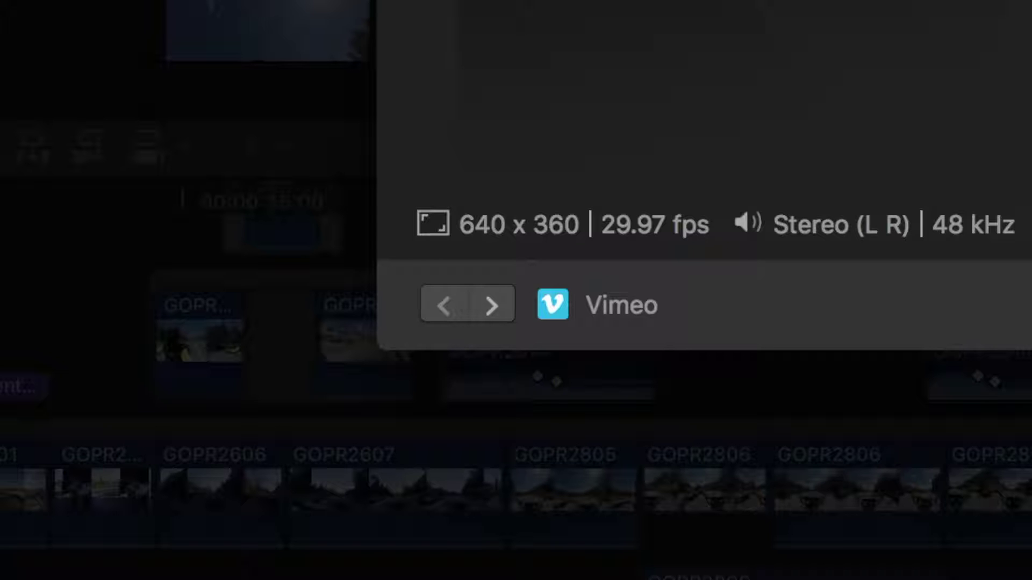
- Review the Vimeo, YouTube and Facebook settings in the Social Media share dialog
left_click(442, 305)
left_click(442, 305)
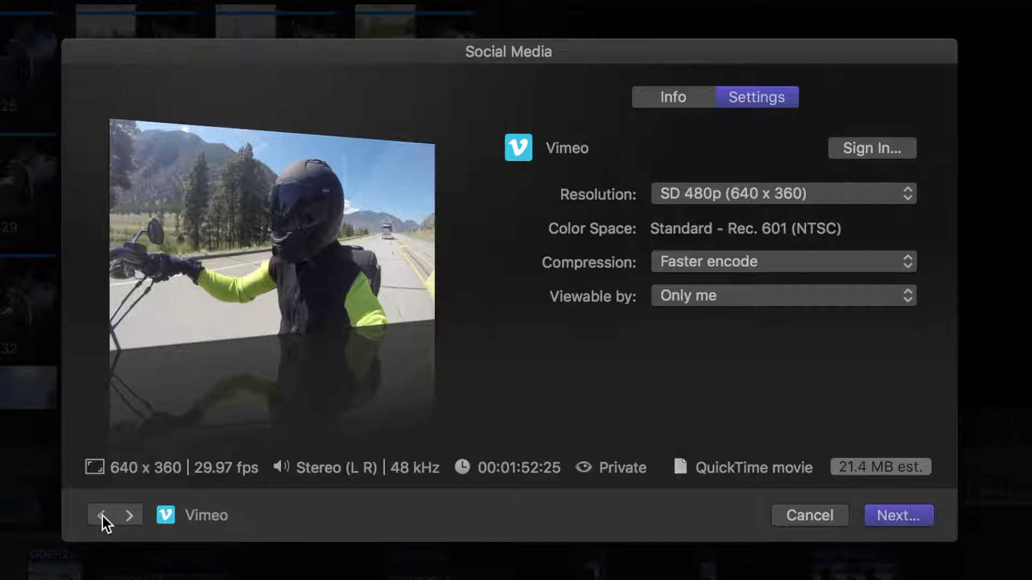
left_click(486, 307)
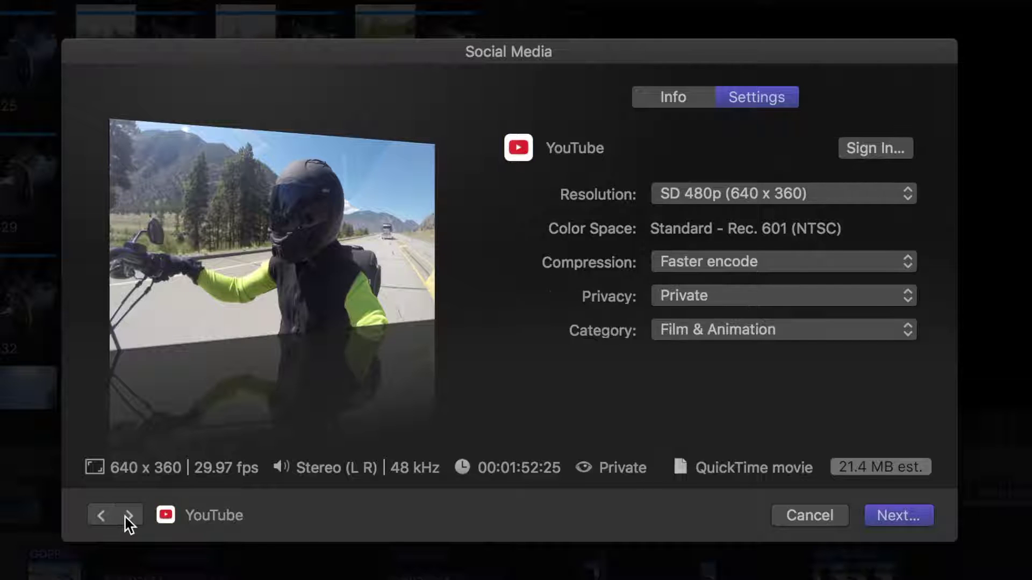
left_click(126, 516)
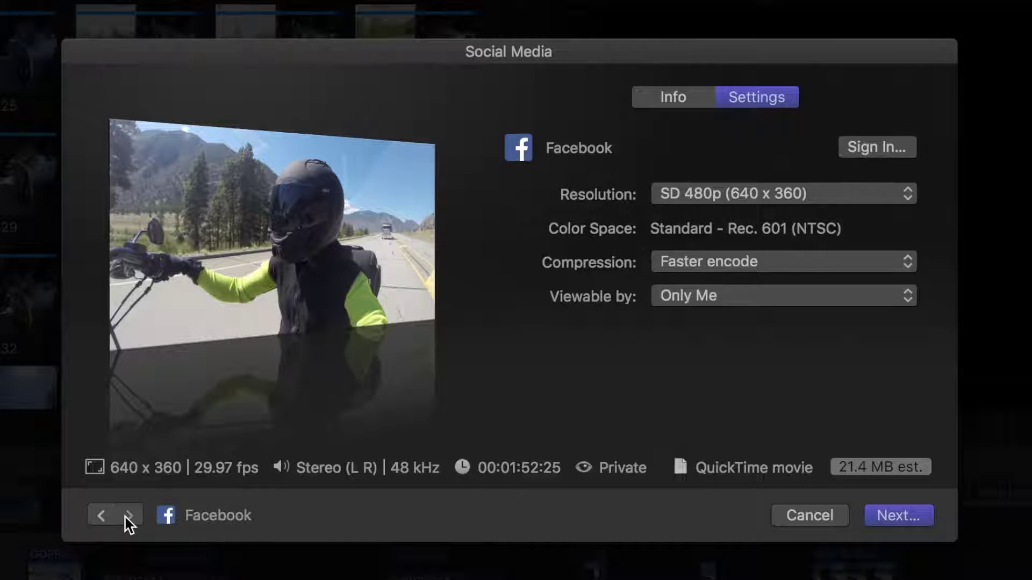
left_click(98, 516)
left_click(99, 517)
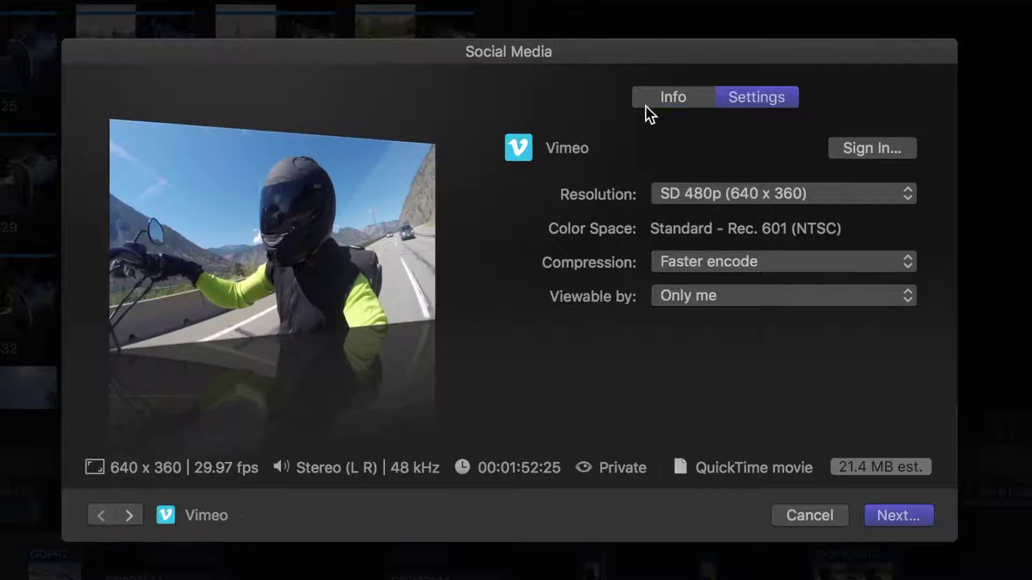
- Review the title, description and tags for Vimeo, YouTube and Facebook on the Info tab
left_click(682, 103)
left_click(127, 555)
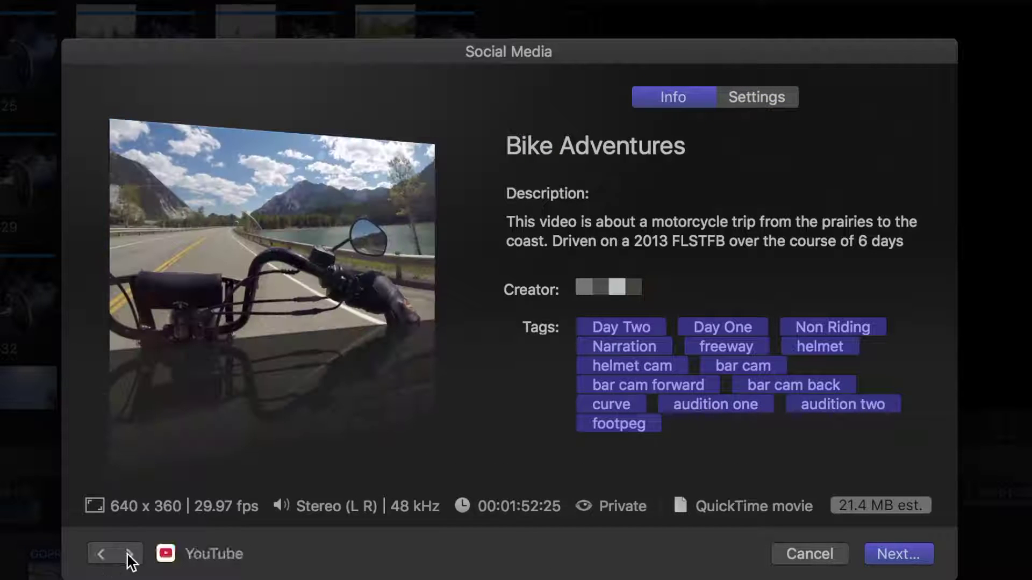
left_click(127, 555)
left_click(102, 554)
left_click(102, 554)
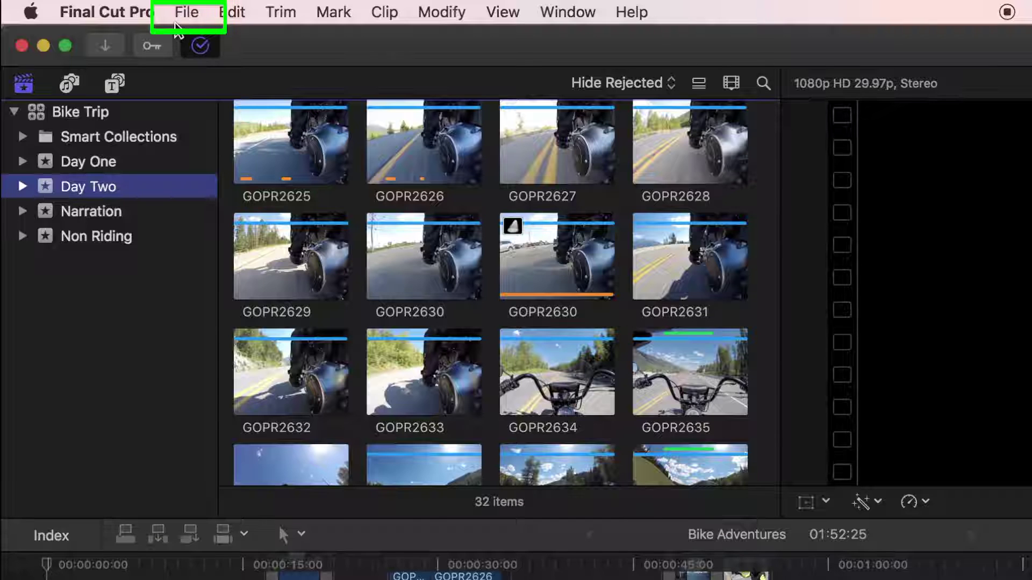
- Create a new library named 'Bike Trip Archives' on the Videos drive
left_click(161, 7)
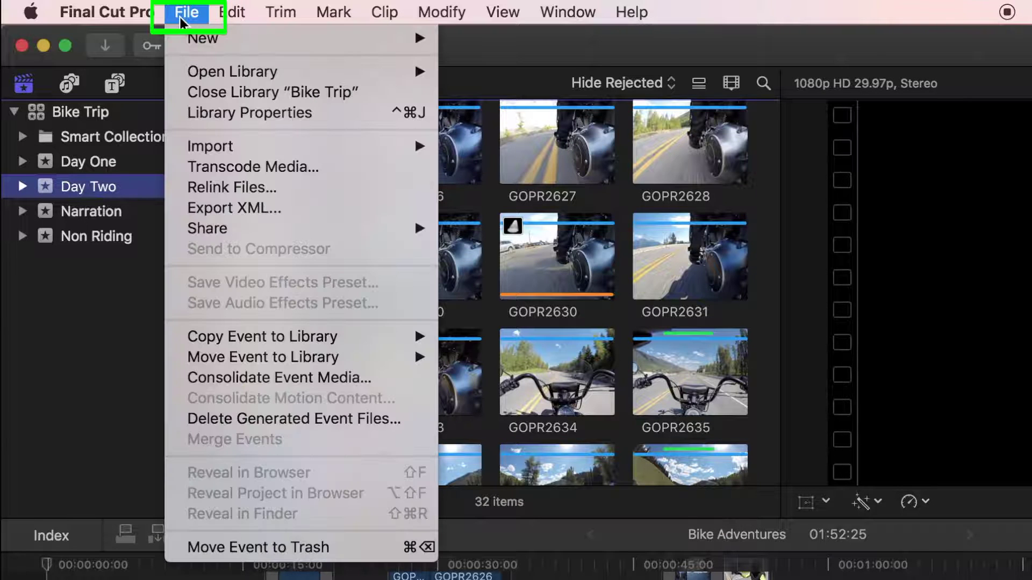
mouse_move(199, 38)
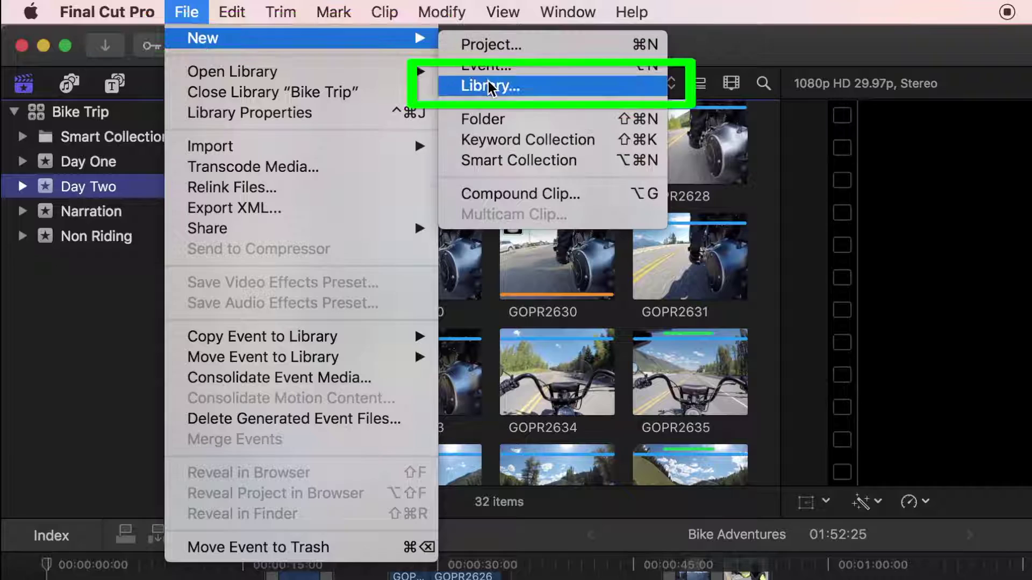
left_click(490, 86)
type("Bike Tr")
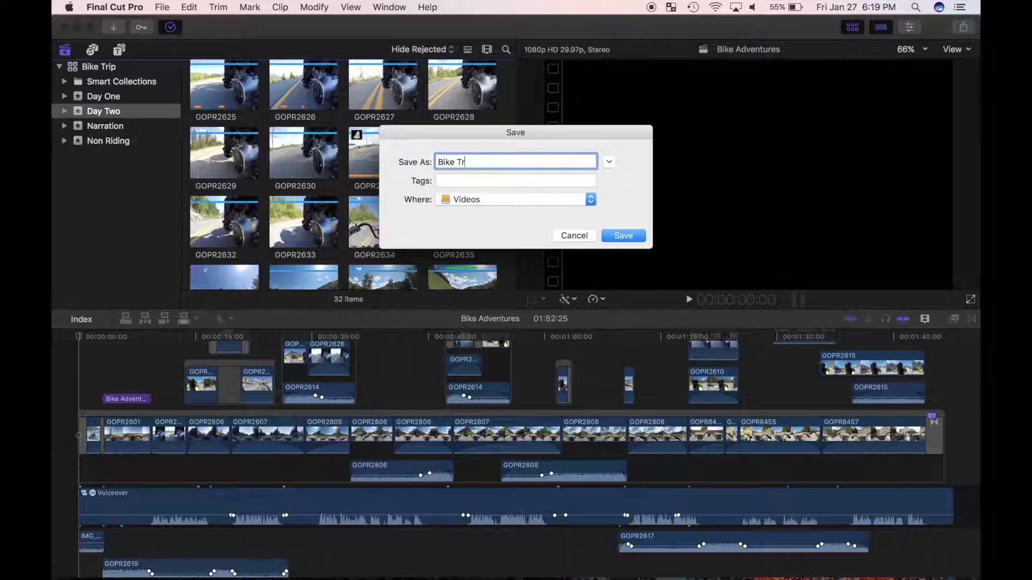
type("ip Archives")
left_click(591, 199)
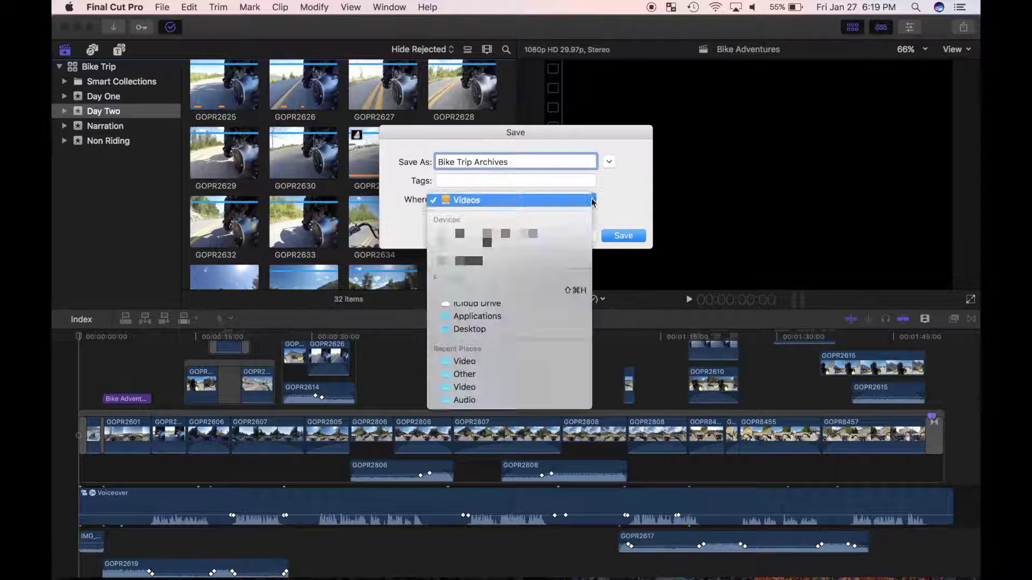
left_click(534, 203)
left_click(624, 236)
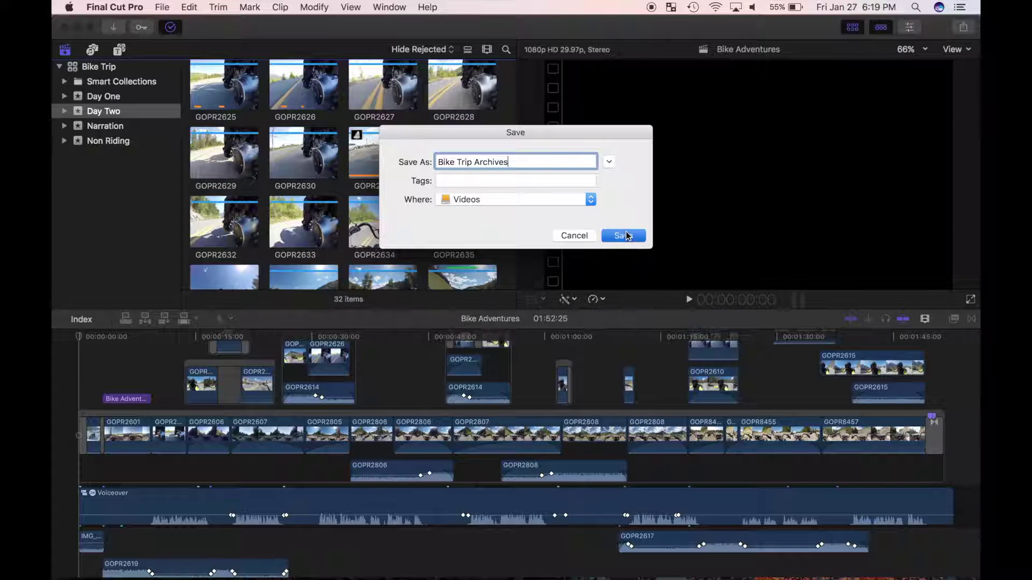
left_click(103, 141)
- Copy events Day One through Non Riding into Bike Trip Archives, leaving imported files in place
left_click(108, 185, "shift")
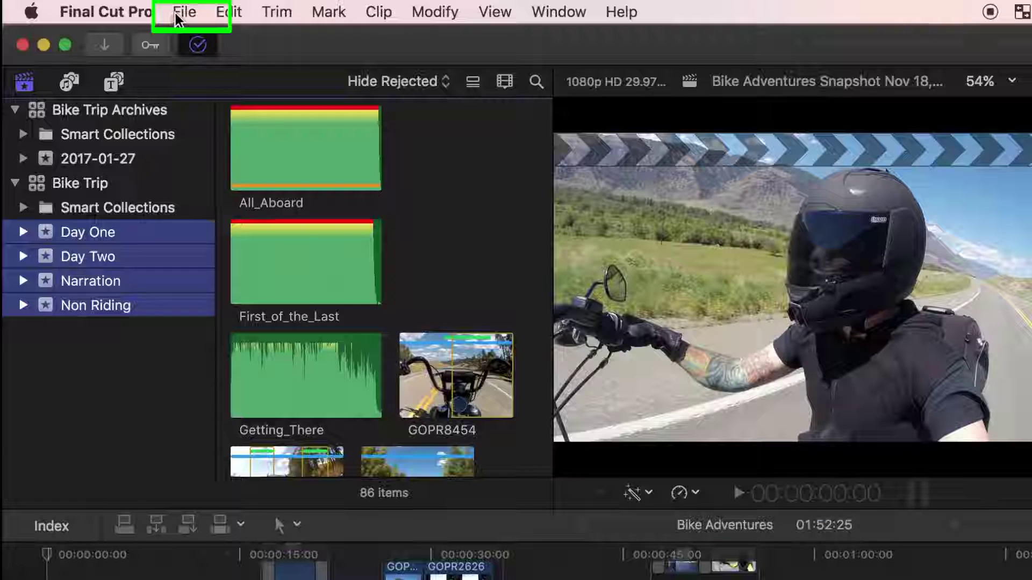
left_click(160, 8)
mouse_move(376, 330)
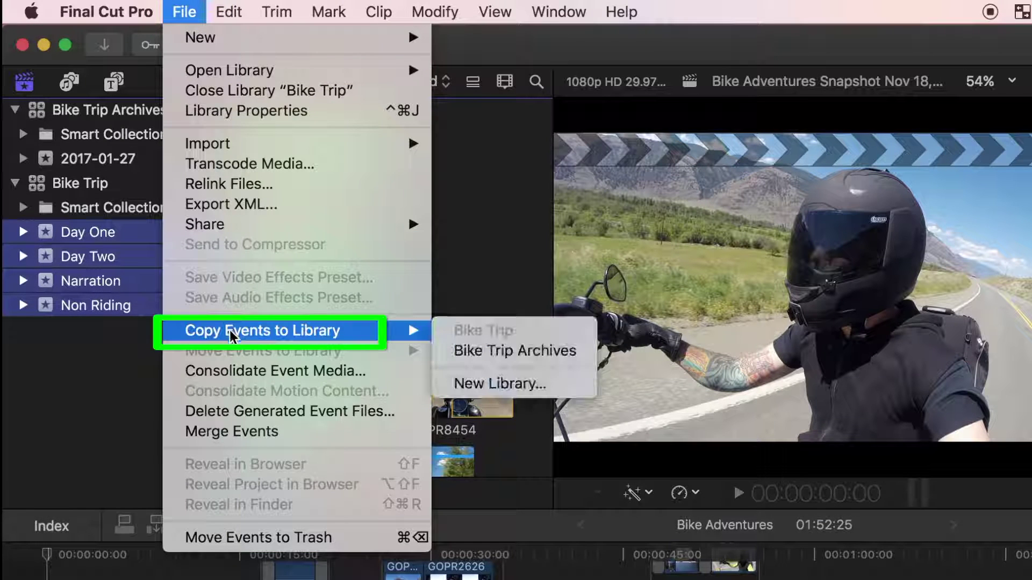
left_click(504, 370)
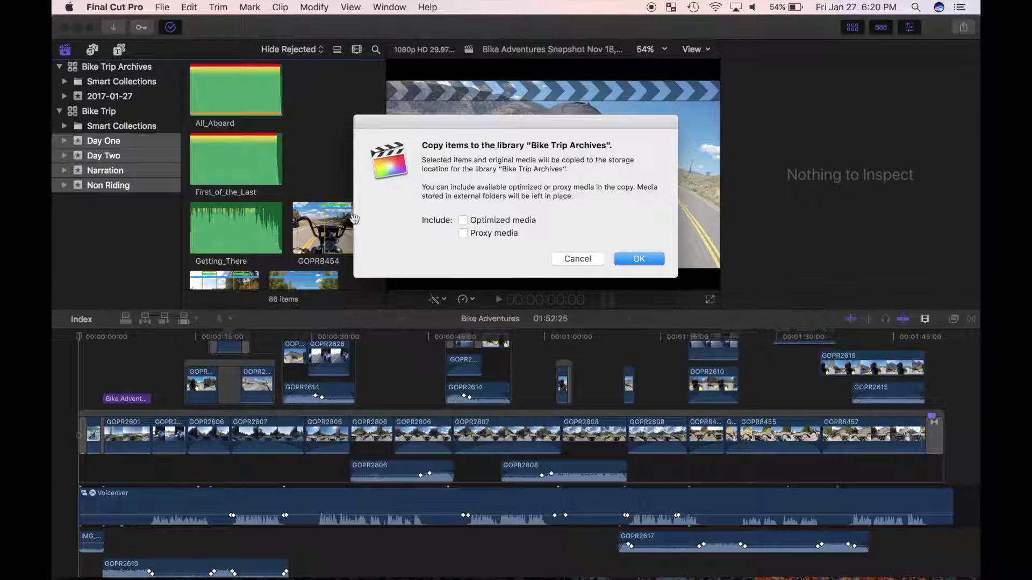
left_click(639, 260)
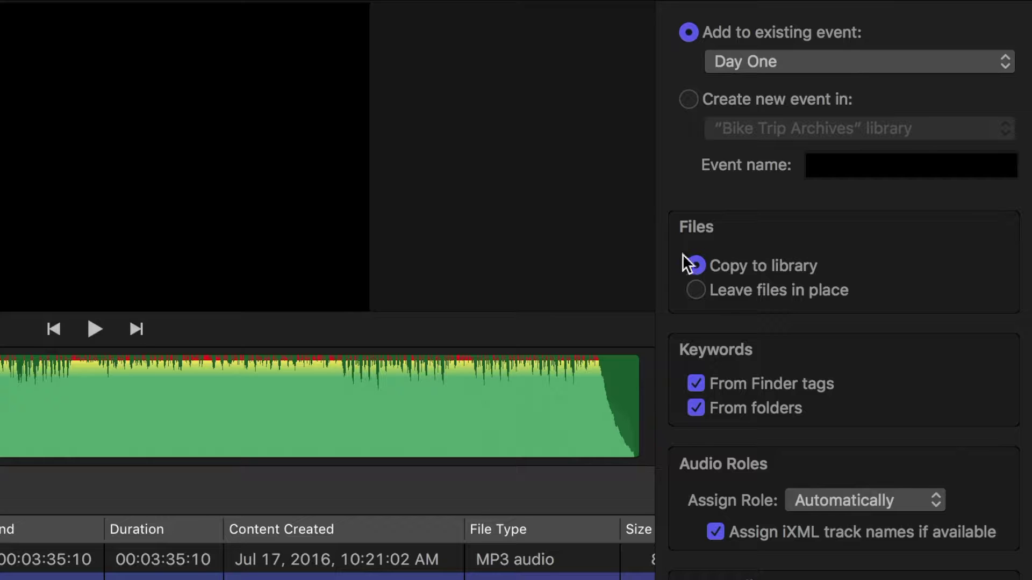
left_click(696, 293)
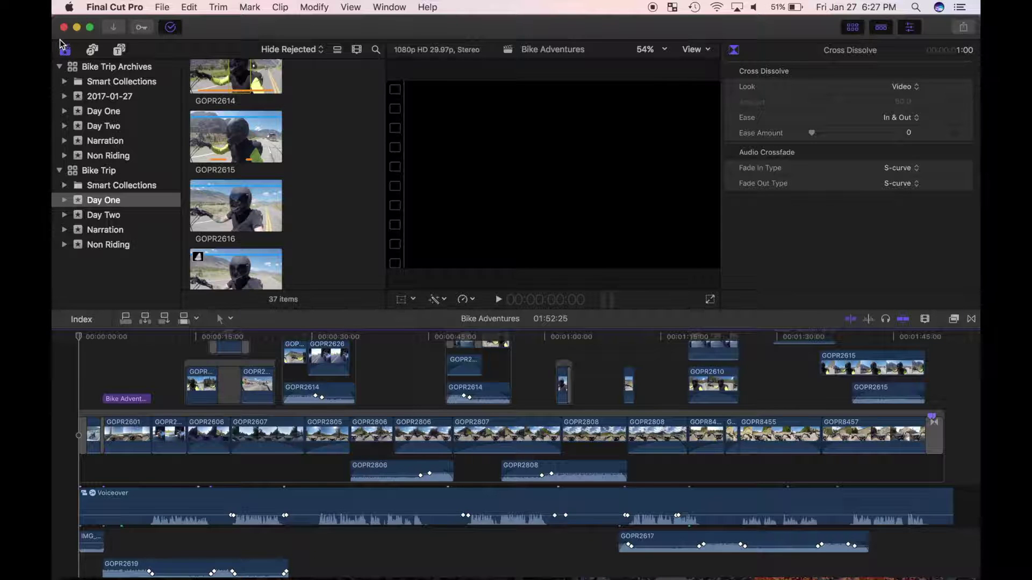
- Run Consolidate Library Media on the Bike Trip Archives library
left_click(102, 69)
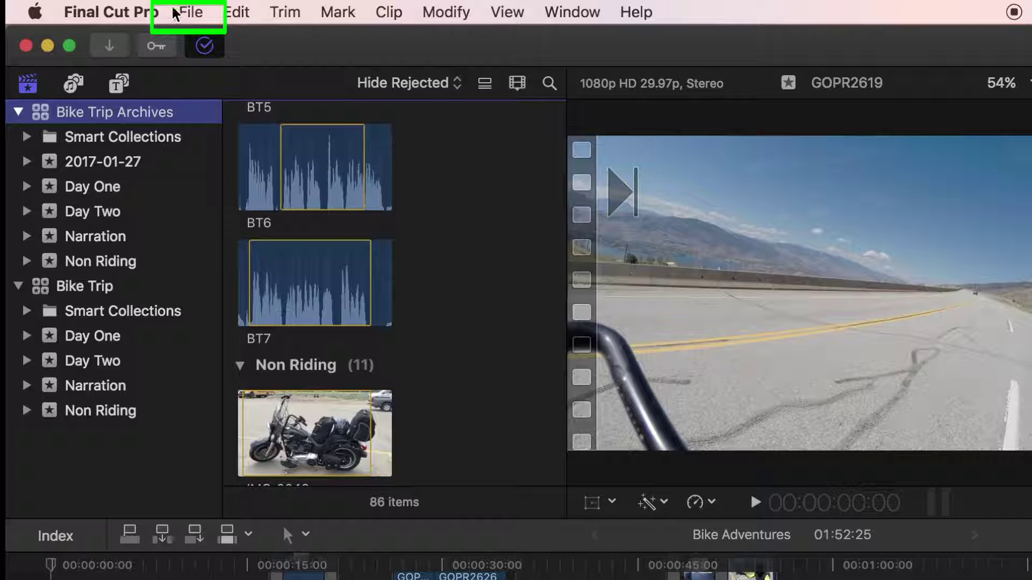
left_click(162, 7)
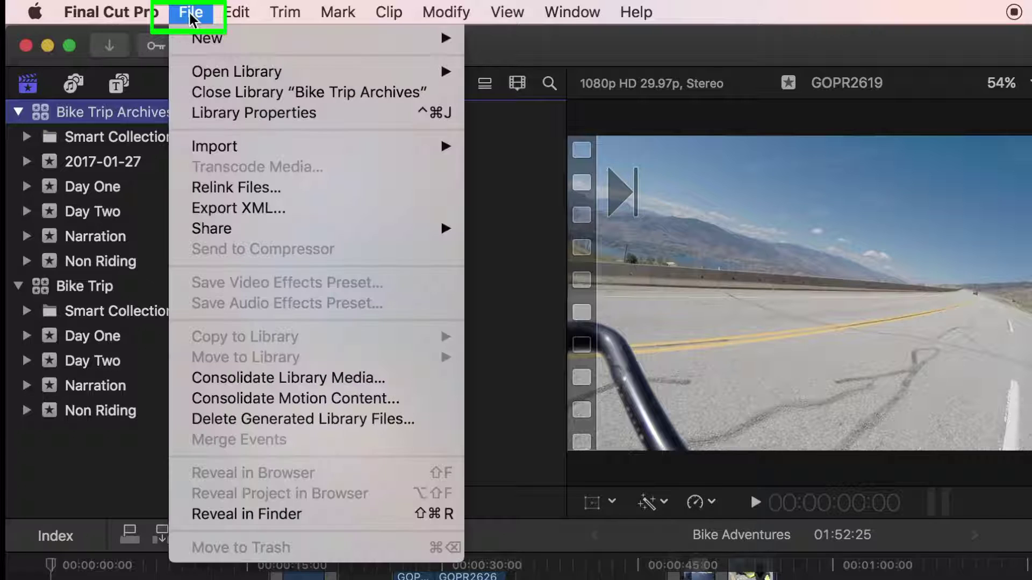
left_click(217, 379)
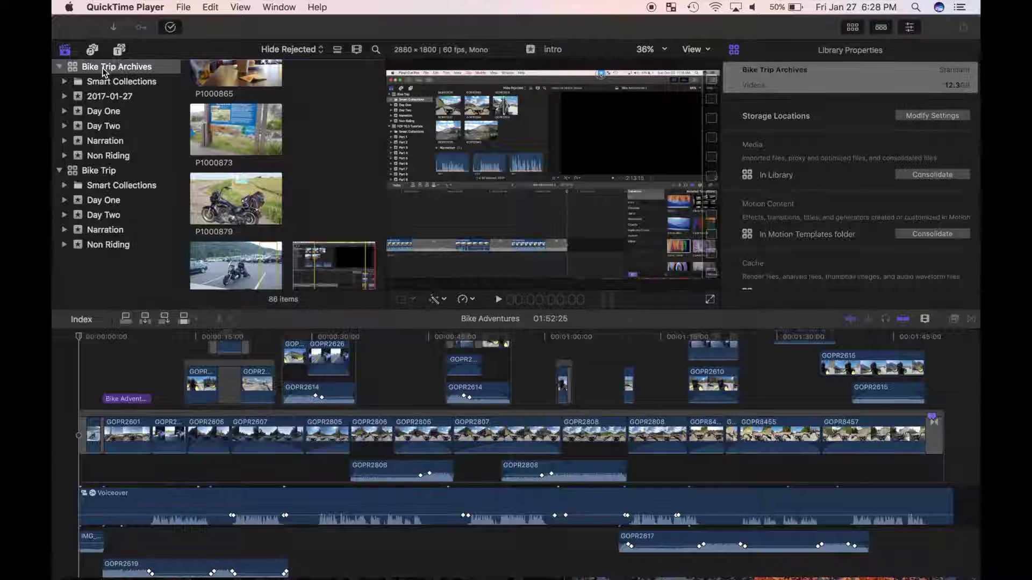
- Close the Bike Trip Archives library, eject the Videos drive, and relaunch Final Cut Pro
right_click(102, 69)
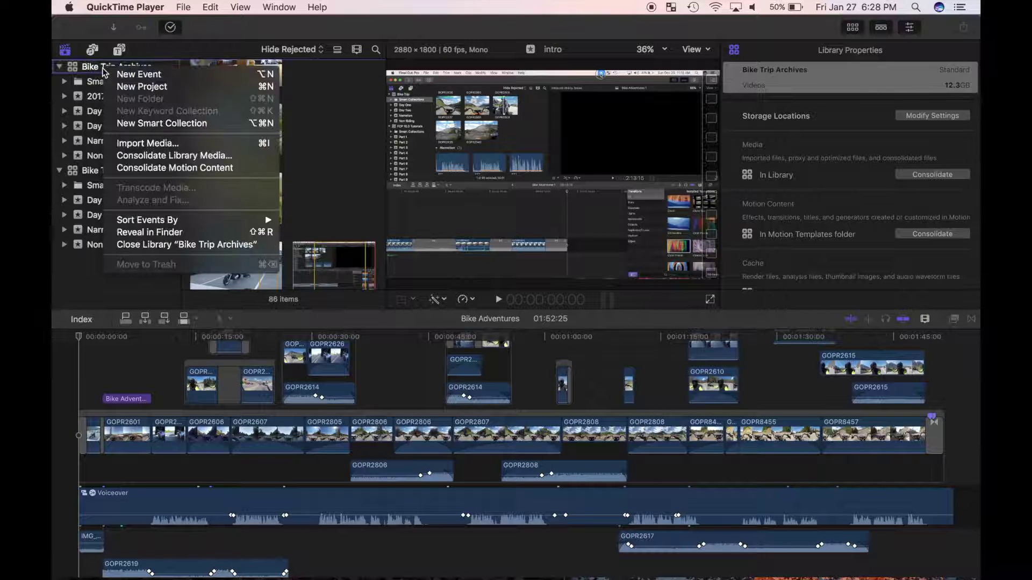
left_click(144, 246)
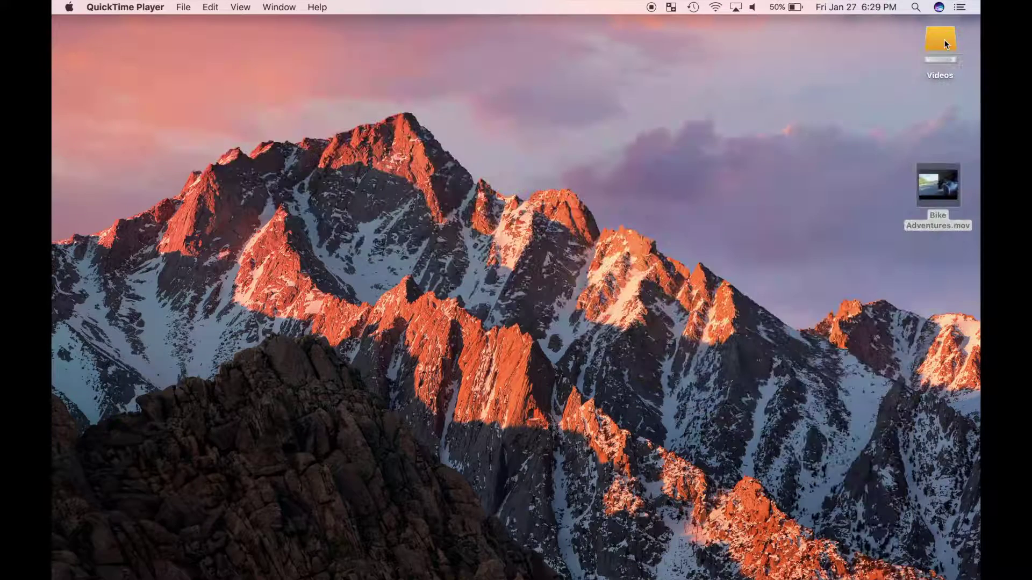
right_click(944, 40)
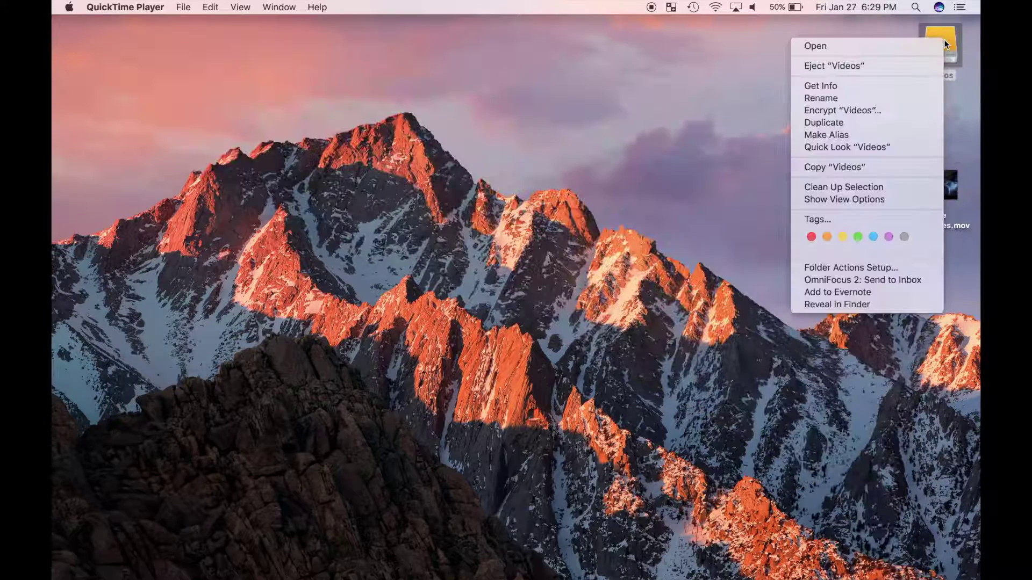
left_click(881, 67)
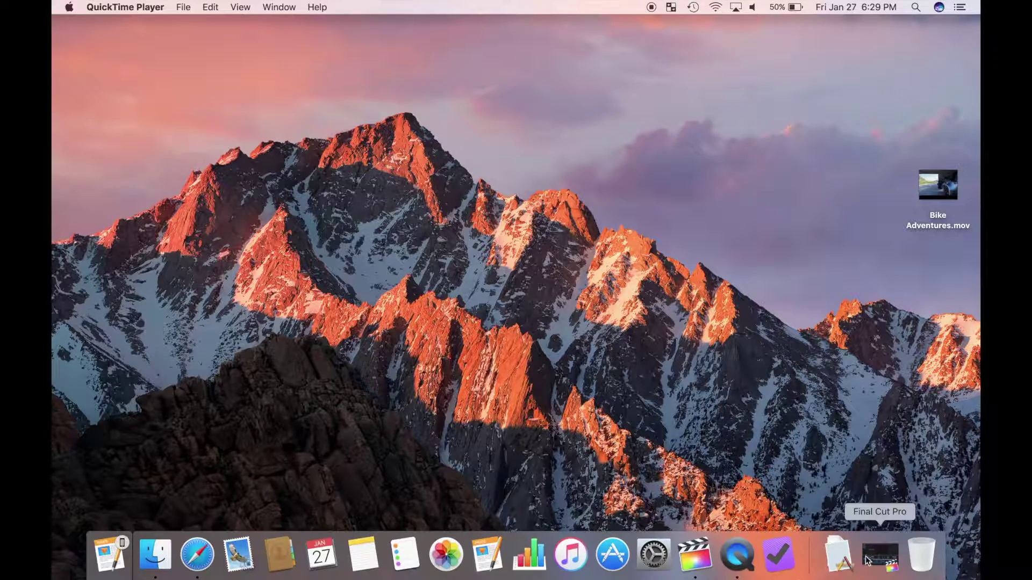
left_click(880, 556)
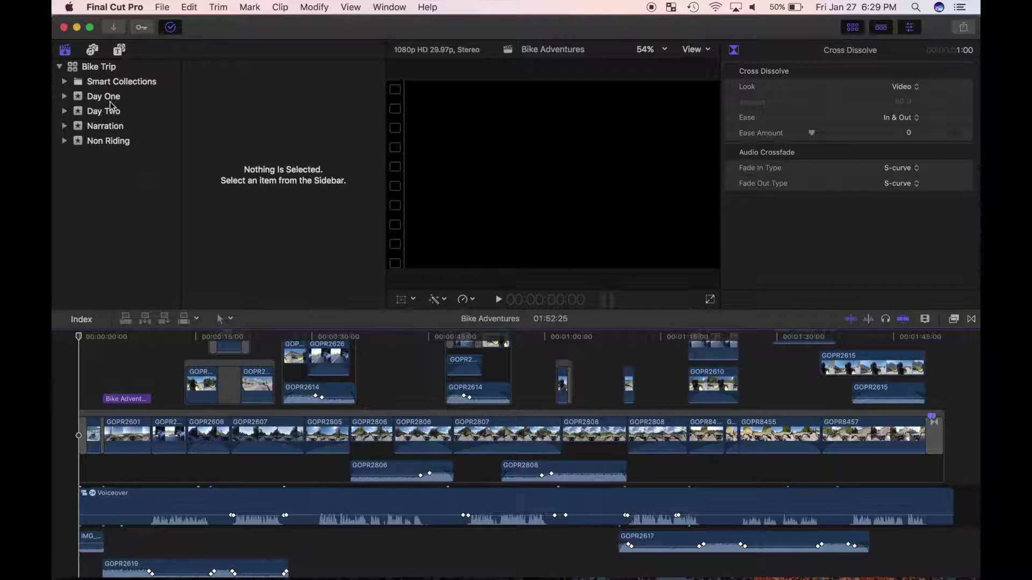
- Move the Day One, Day Two, Narration and Non Riding events to the Trash, then close Final Cut Pro
left_click_drag(114, 117, 114, 157)
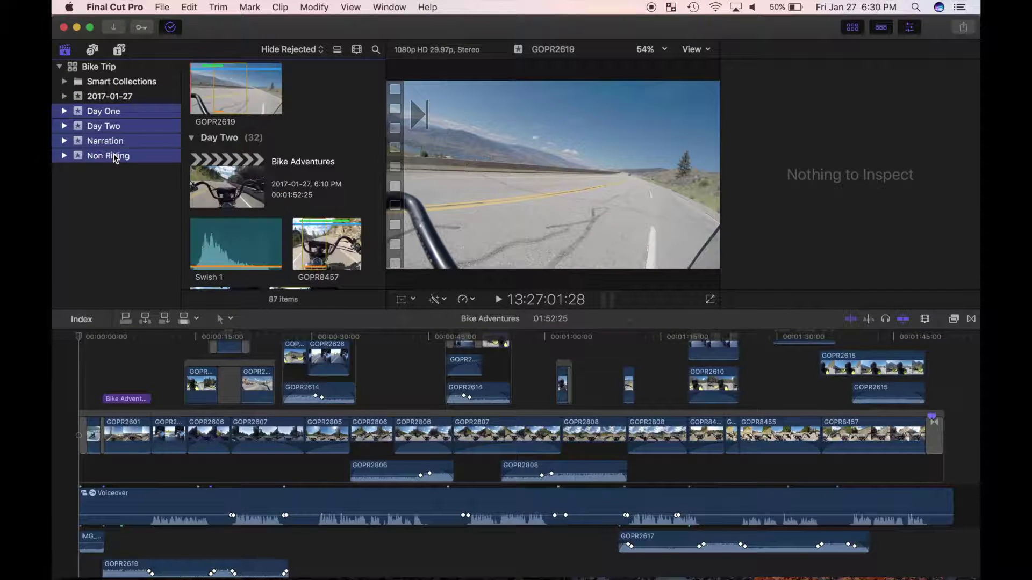
right_click(115, 145)
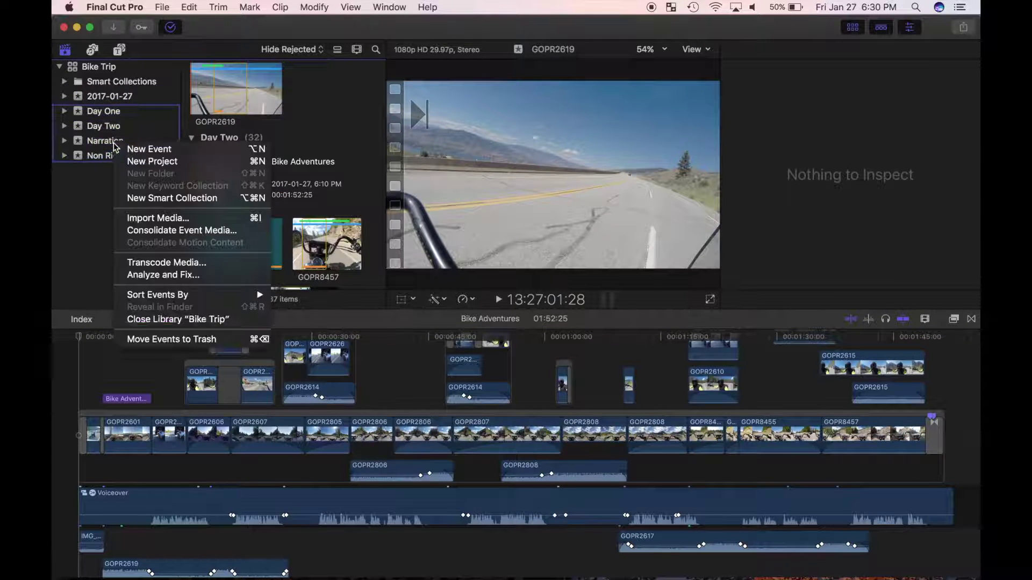
left_click(150, 337)
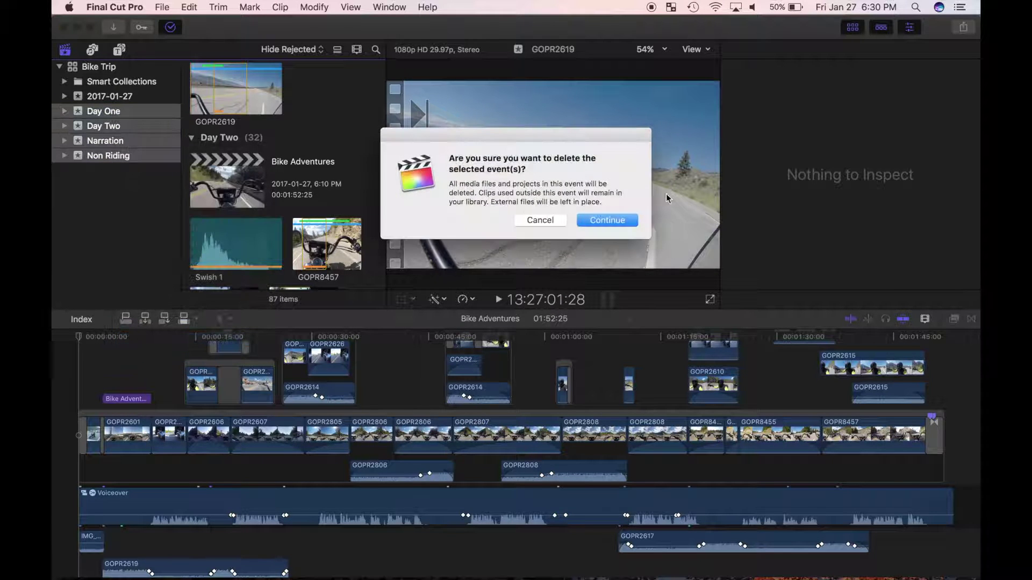
left_click(609, 220)
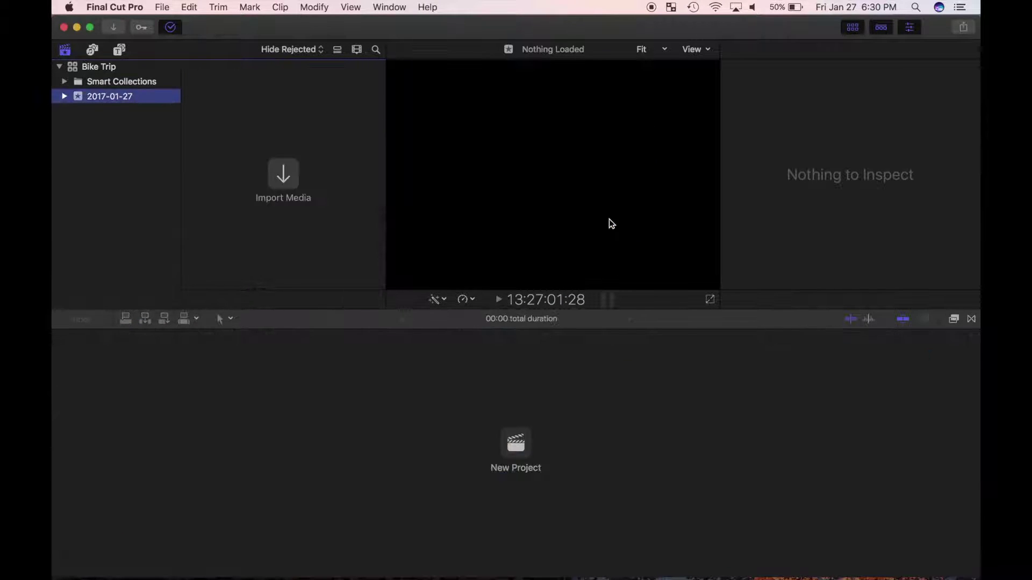
left_click(64, 27)
- Relaunch Final Cut Pro from the Dock and close its window again
mouse_move(569, 578)
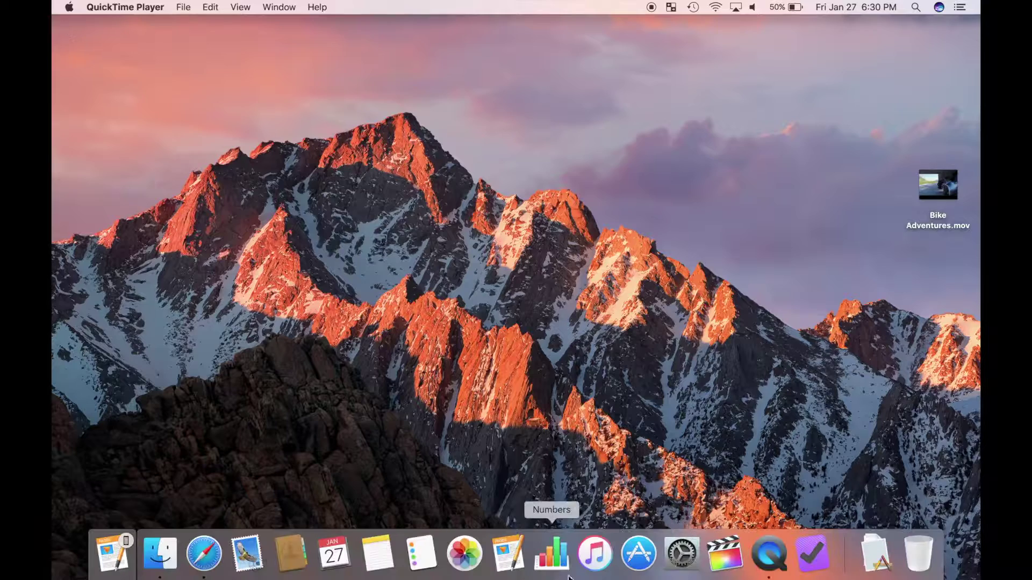
left_click(725, 555)
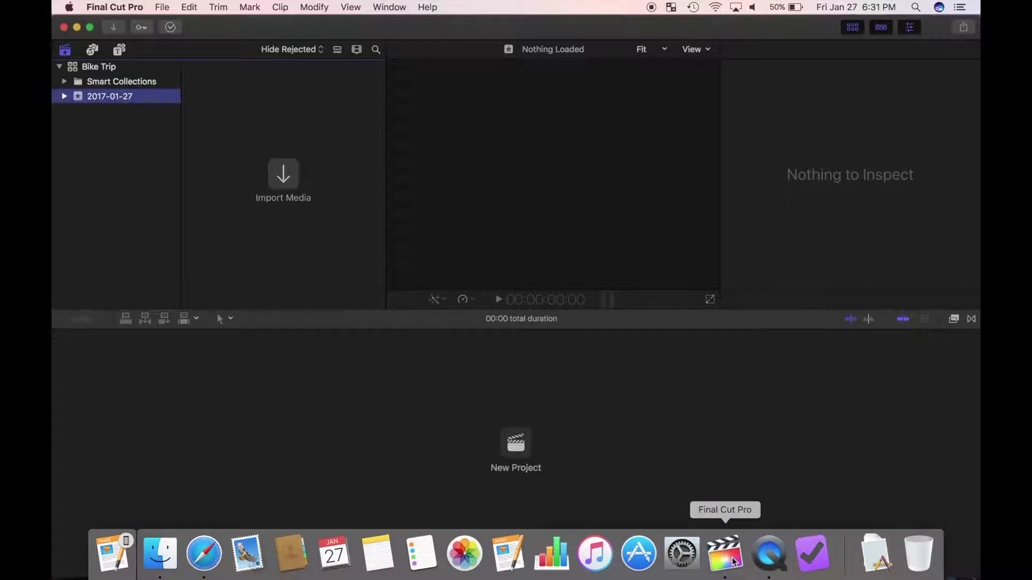
left_click(76, 28)
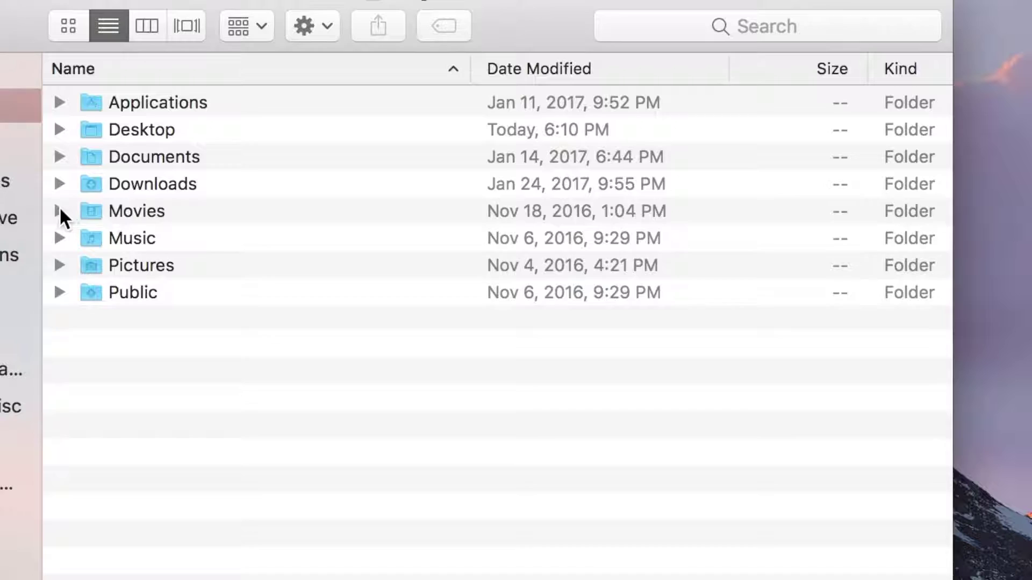
- In Finder, move the Bike Trip library from the Movies folder to the Trash
left_click(59, 210)
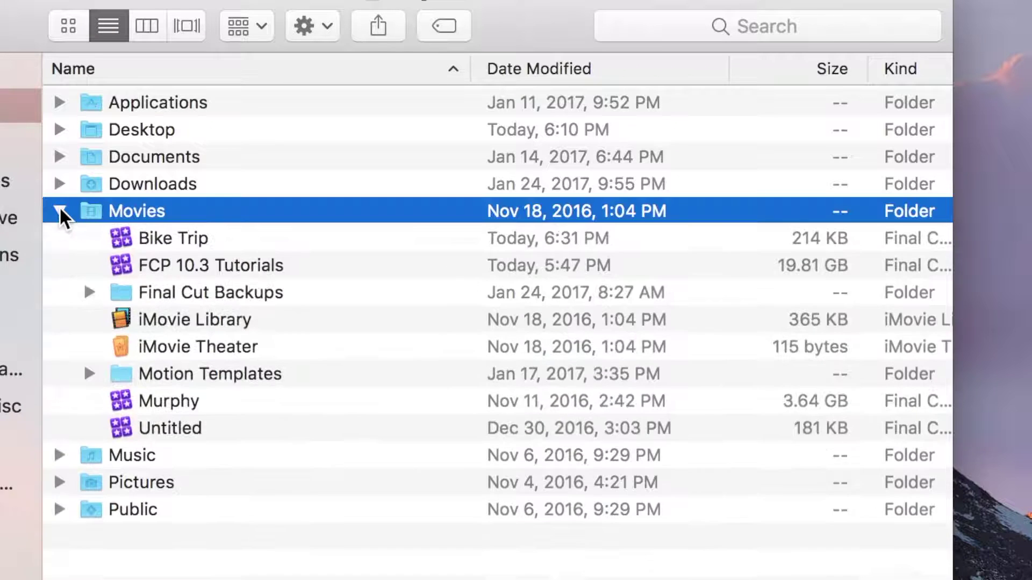
left_click(172, 237)
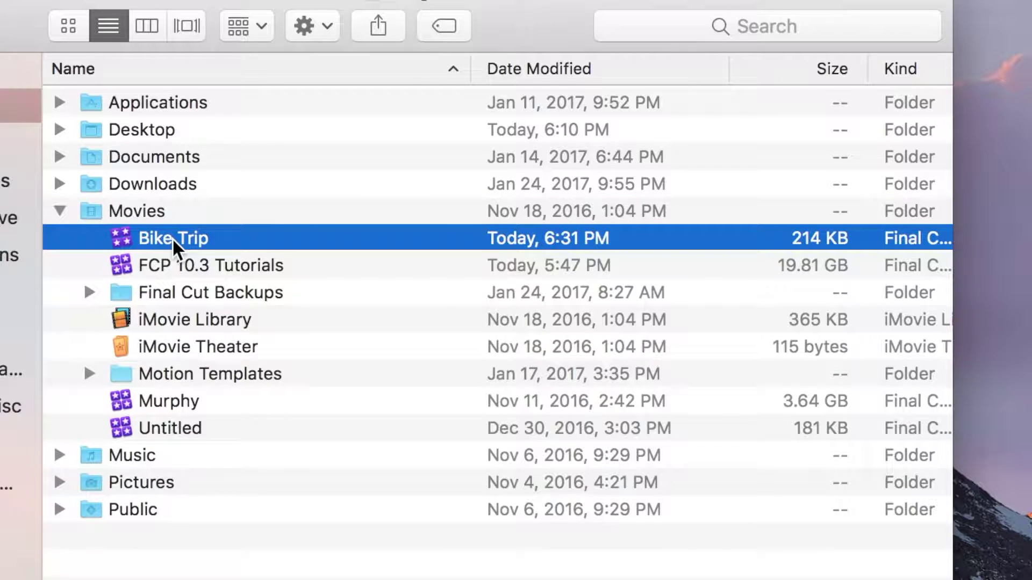
right_click(172, 238)
left_click(228, 355)
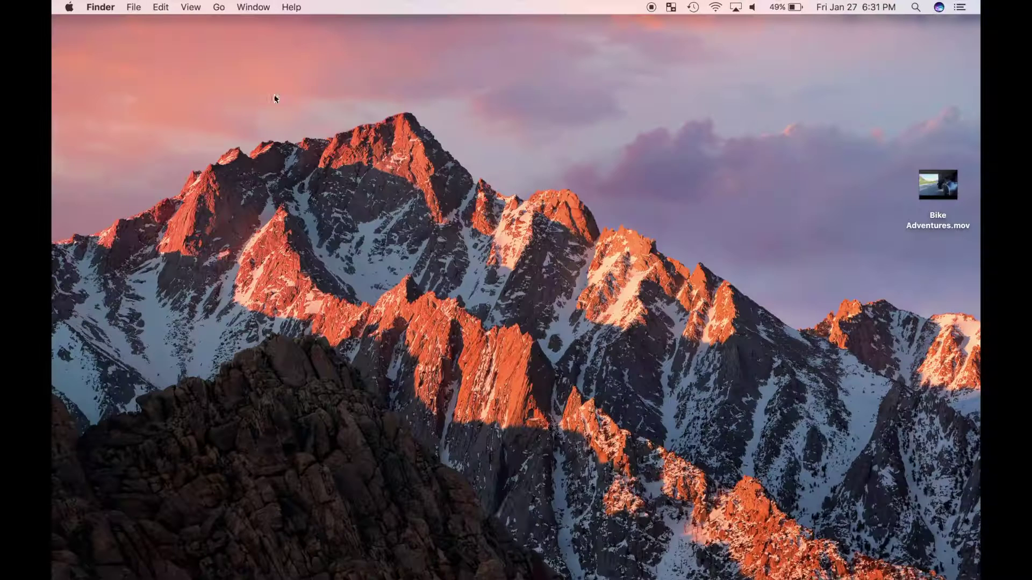
- Relaunch Final Cut Pro, showing Bike Trip with only the 2017-01-27 event
left_click(723, 552)
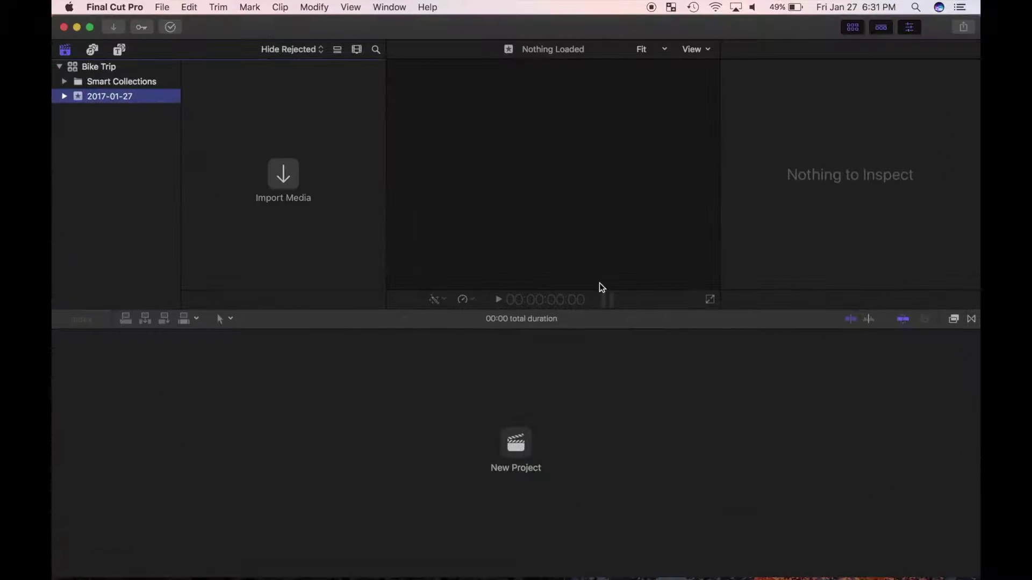